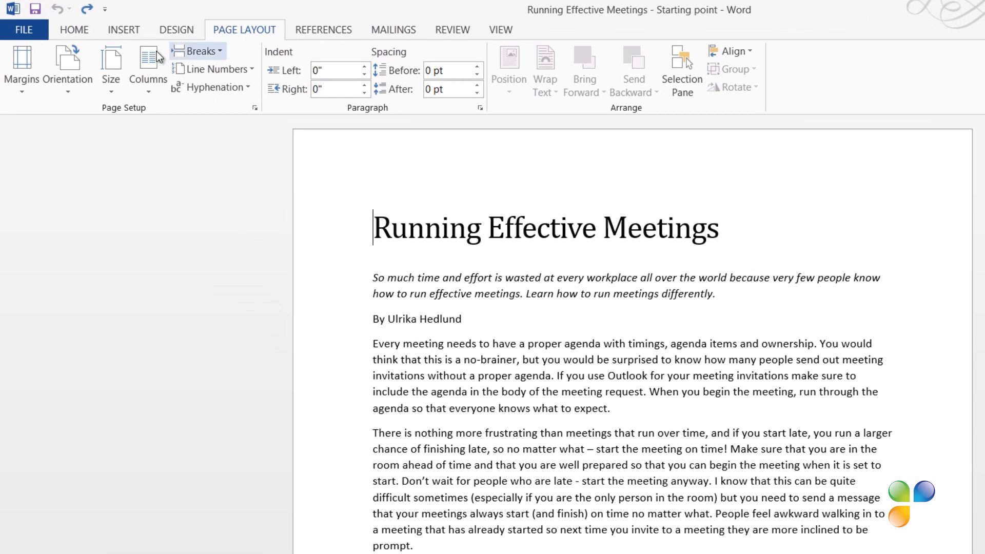
{"action": "left_click", "coordinate": [19, 84]}
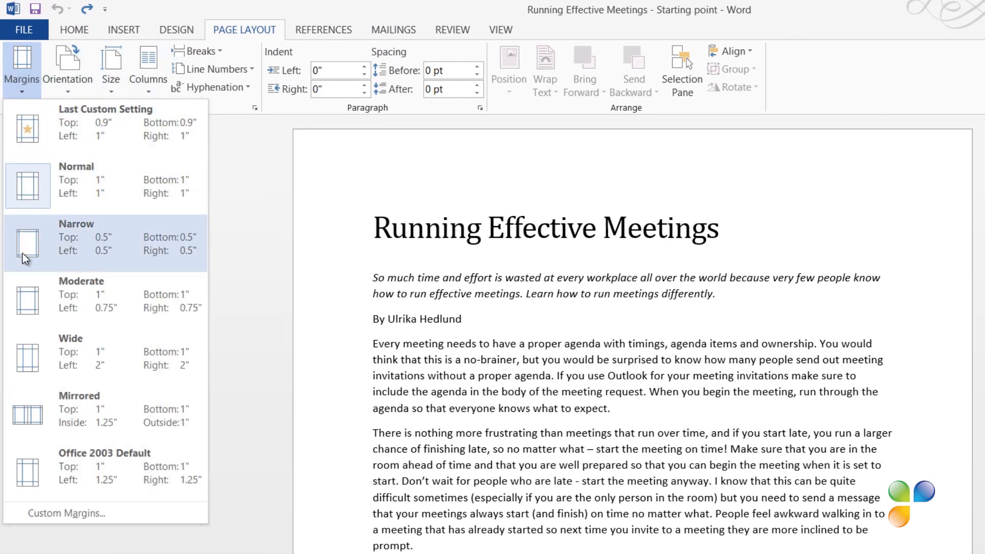
{"action": "left_click", "coordinate": [82, 514]}
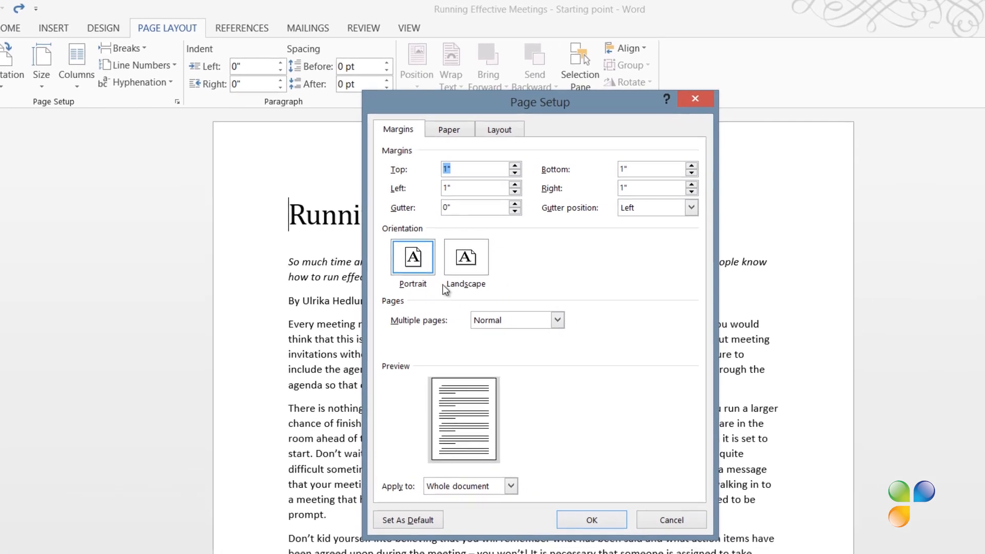
{"action": "left_click", "coordinate": [514, 172]}
{"action": "left_click", "coordinate": [514, 172]}
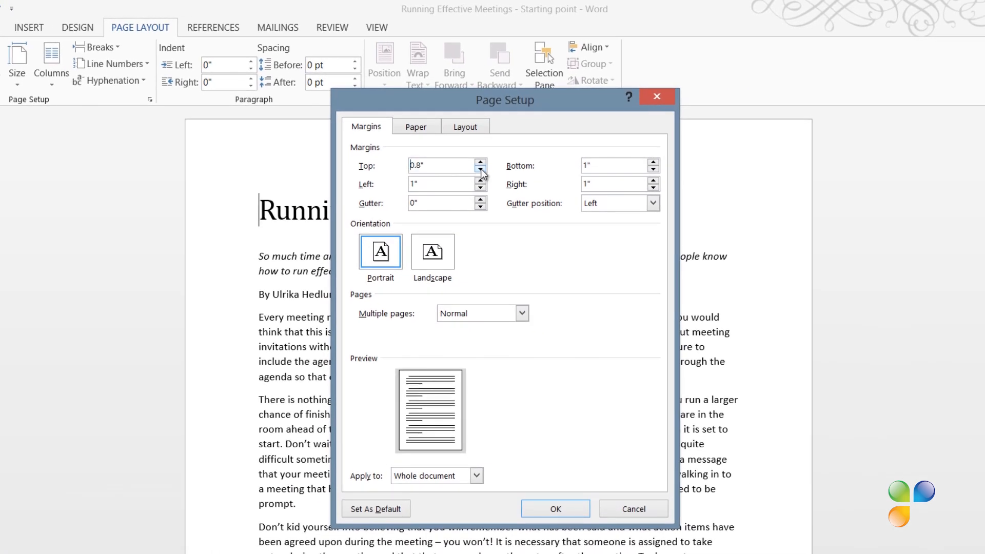
{"action": "left_click", "coordinate": [480, 169]}
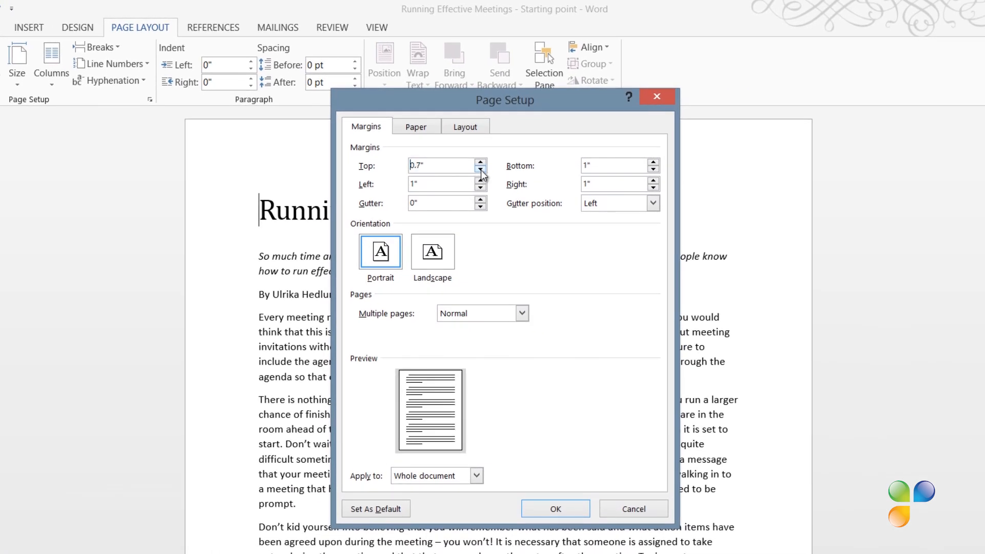
{"action": "left_click", "coordinate": [645, 511]}
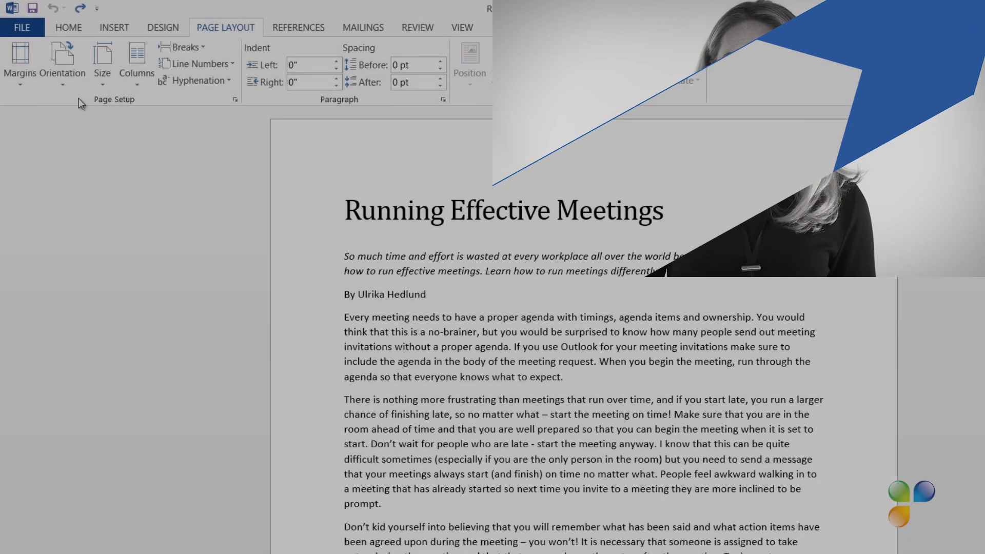
Apply the Narrow margin preset, 0.5" on all sides, to the document
{"action": "left_click", "coordinate": [17, 64]}
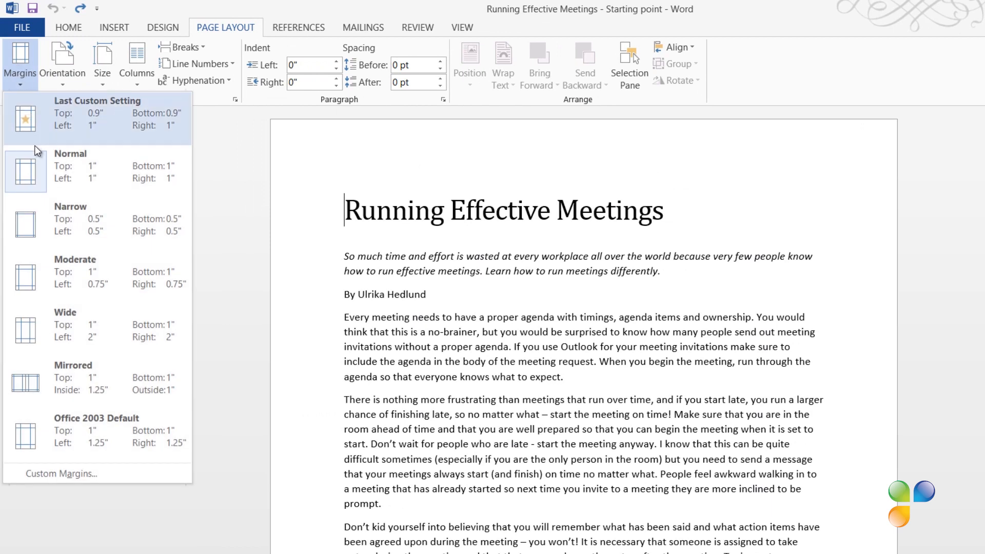
{"action": "left_click", "coordinate": [60, 222]}
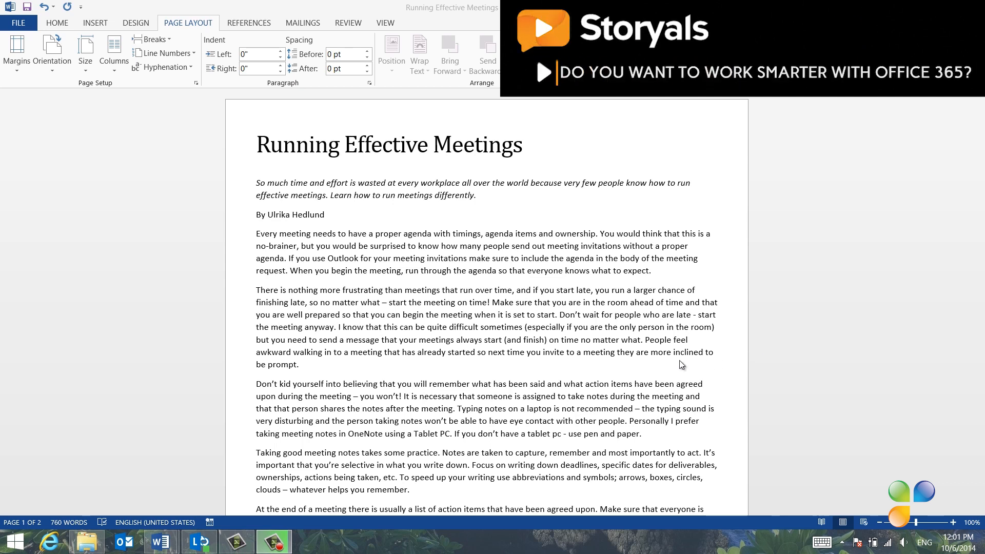
Lay out the body text in two columns, from "Every meeting needs" to the end, leaving the title, intro and byline in one
{"action": "left_click", "coordinate": [257, 234]}
{"action": "scroll", "coordinate": [510, 353], "scroll_direction": "down", "scroll_amount": 3}
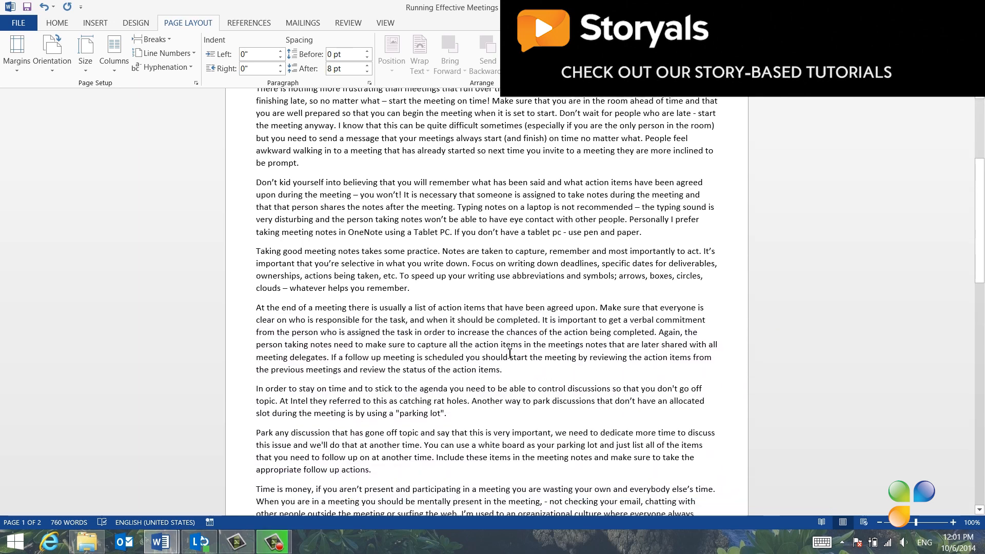
{"action": "scroll", "coordinate": [510, 352], "scroll_direction": "down", "scroll_amount": 4}
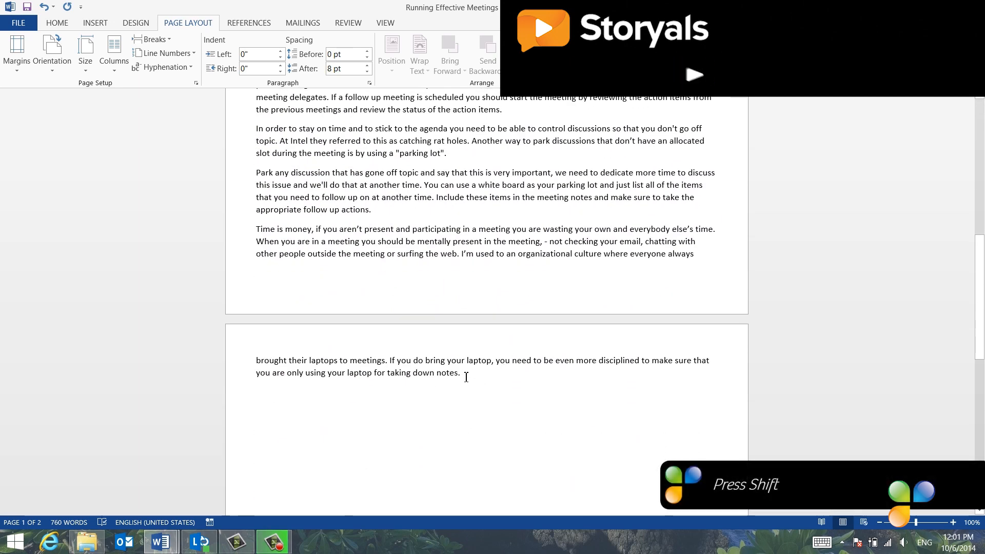
{"action": "left_click", "coordinate": [466, 377], "text": "shift"}
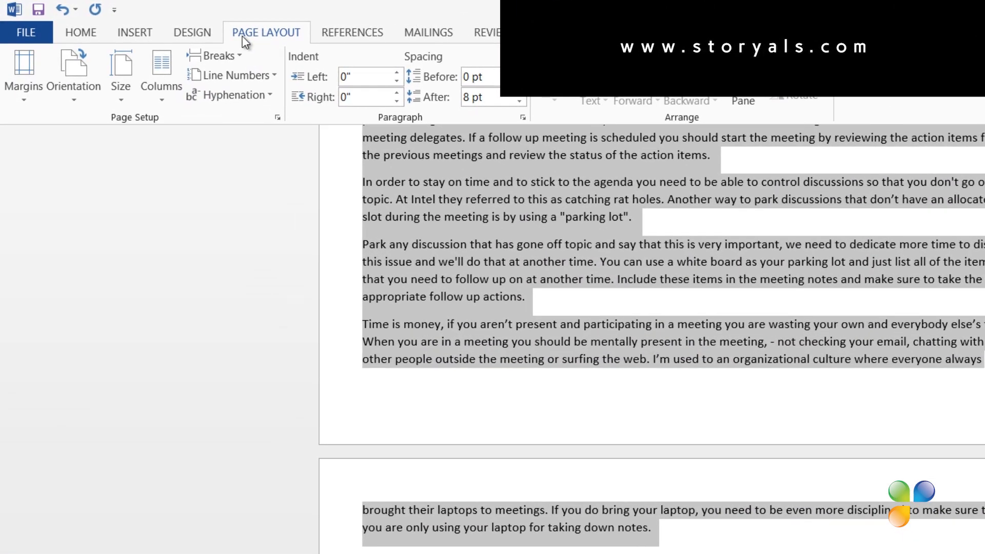
{"action": "left_click", "coordinate": [169, 91]}
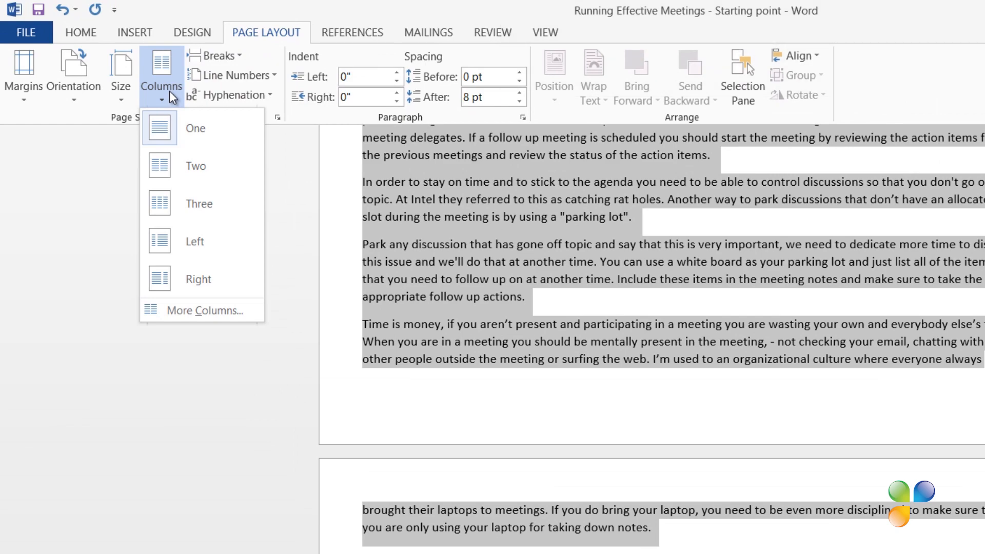
{"action": "left_click", "coordinate": [180, 169]}
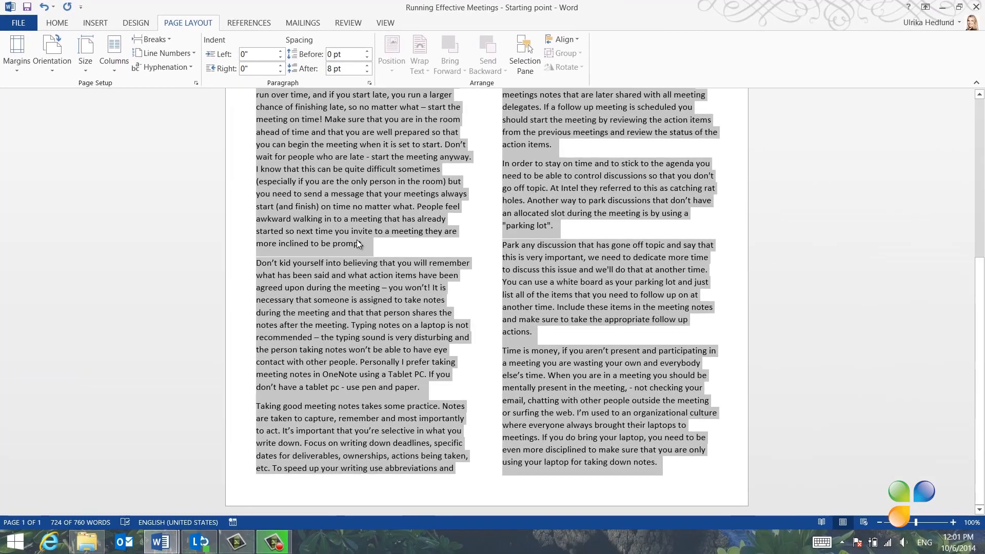
{"action": "scroll", "coordinate": [375, 256], "scroll_direction": "up", "scroll_amount": 6}
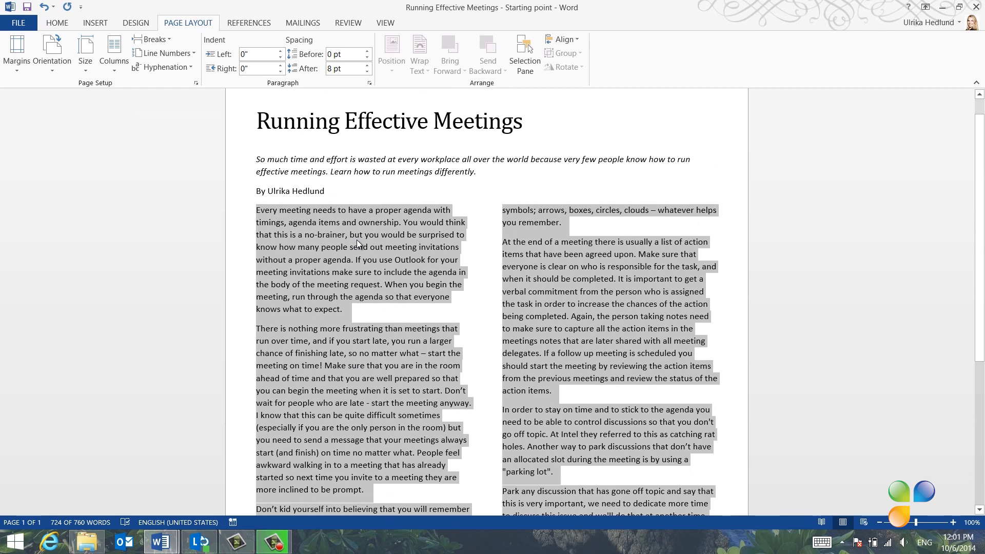
Show the ruler and try adjusting the spacing between the two columns with its column marker
{"action": "left_click", "coordinate": [387, 23]}
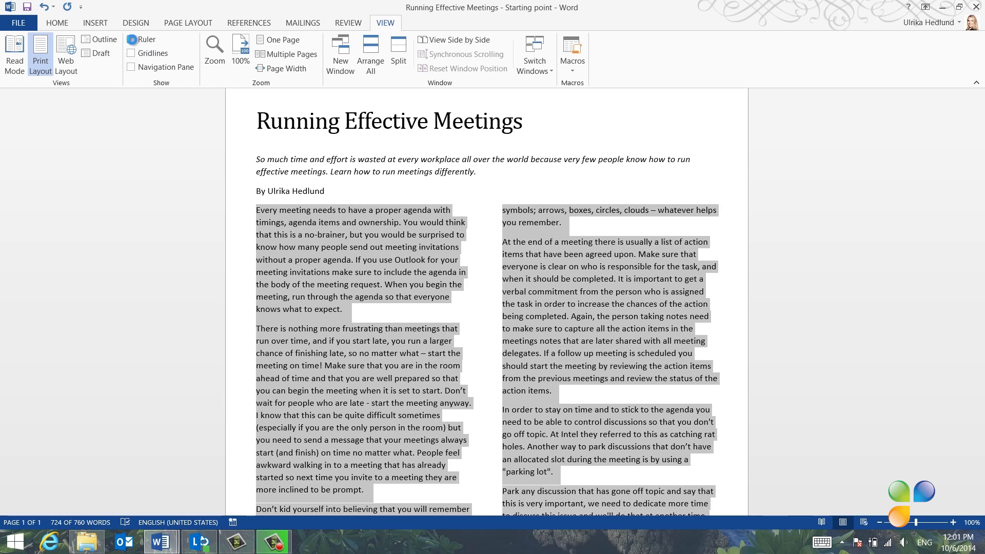
{"action": "left_click", "coordinate": [132, 39]}
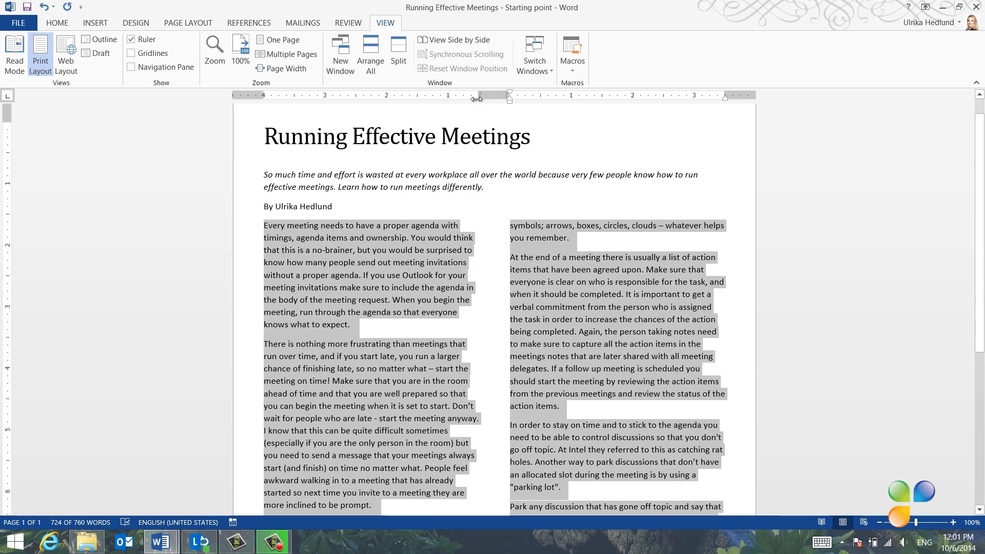
{"action": "mouse_move", "coordinate": [482, 93]}
{"action": "left_mouse_down"}
{"action": "mouse_move", "coordinate": [491, 93]}
{"action": "mouse_move", "coordinate": [480, 94]}
{"action": "left_mouse_up"}
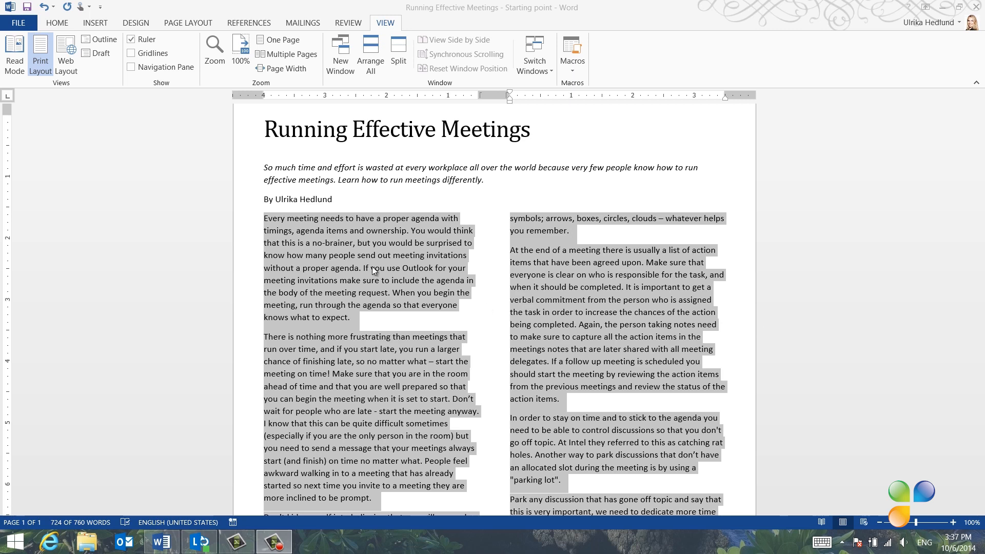
Search Office.com Clip Art for "meeting" and insert the photo of four people at a table before the first body paragraph
{"action": "left_click", "coordinate": [265, 223]}
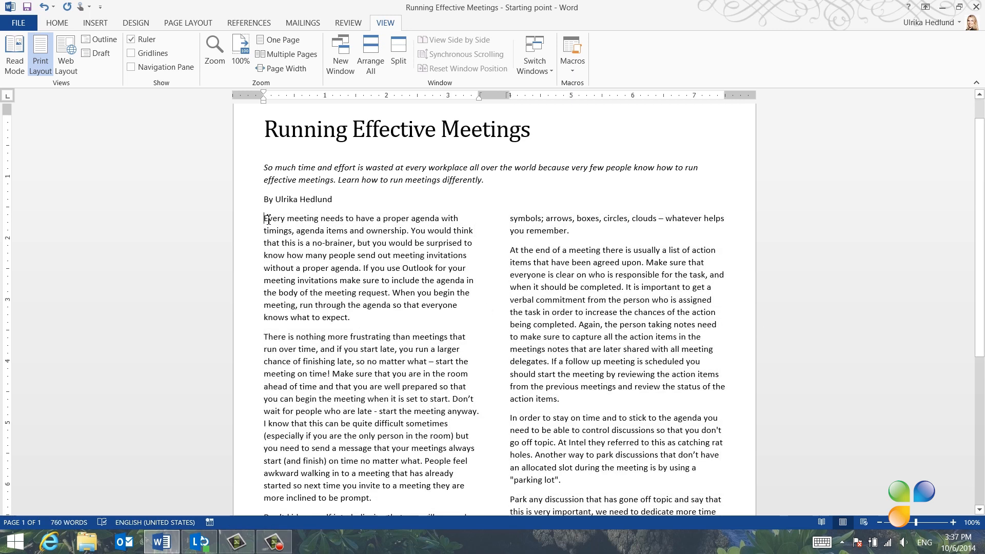
{"action": "scroll", "coordinate": [268, 221], "scroll_direction": "up", "scroll_amount": 1}
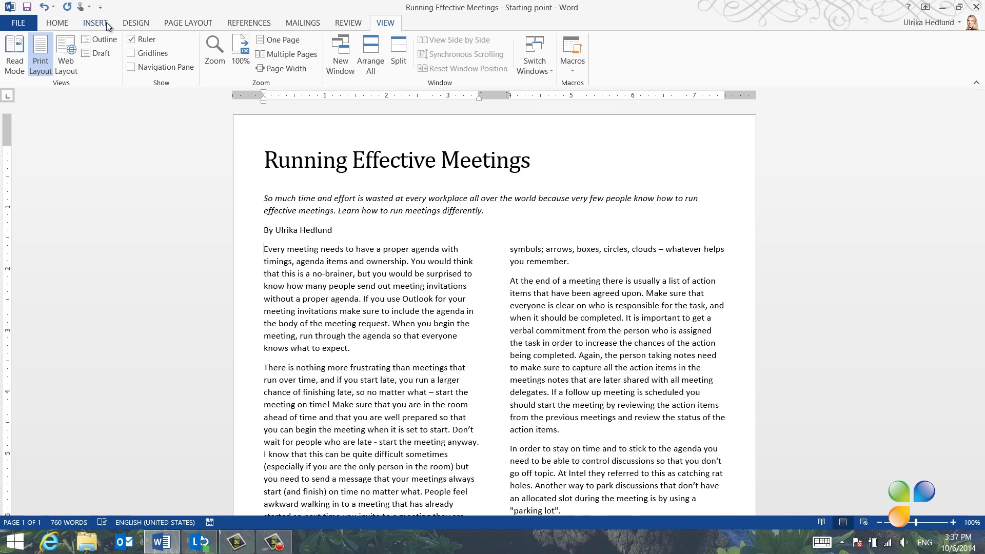
{"action": "left_click", "coordinate": [97, 23]}
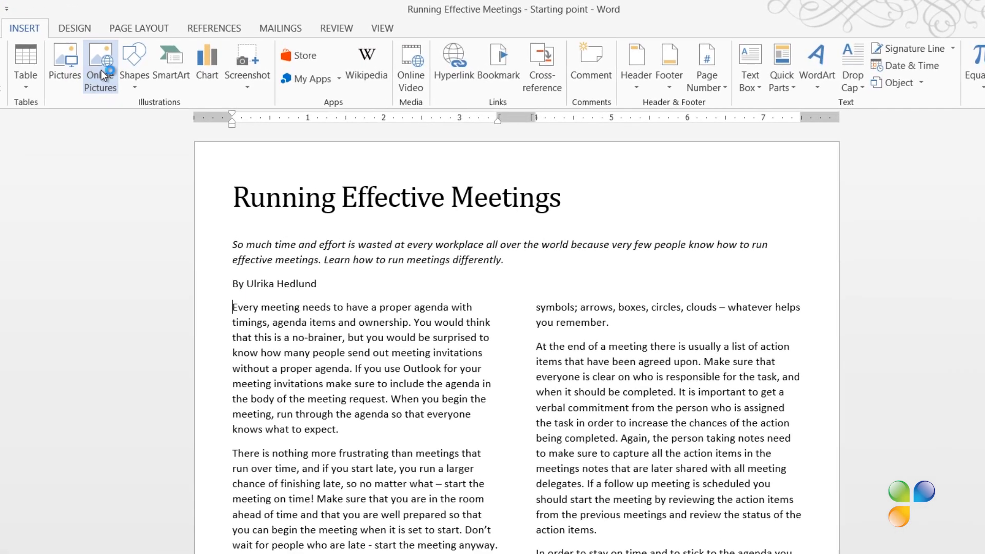
{"action": "left_click", "coordinate": [158, 59]}
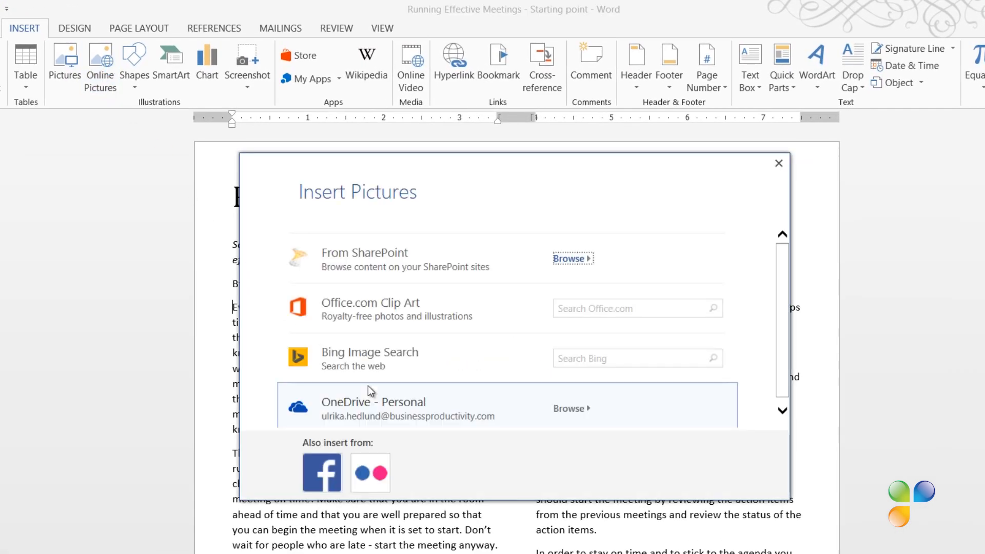
{"action": "left_click", "coordinate": [600, 308]}
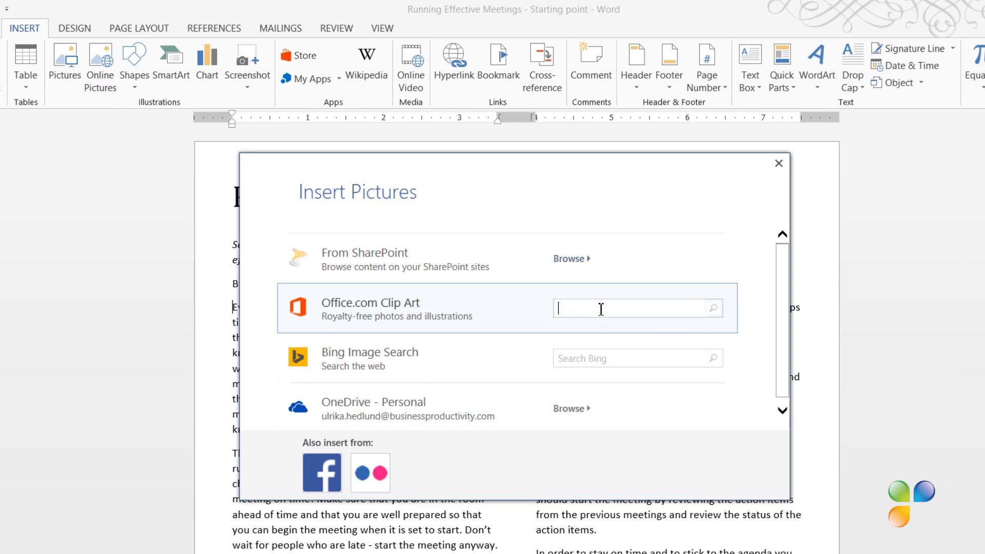
{"action": "type", "text": "meeting"}
{"action": "key", "text": "Return"}
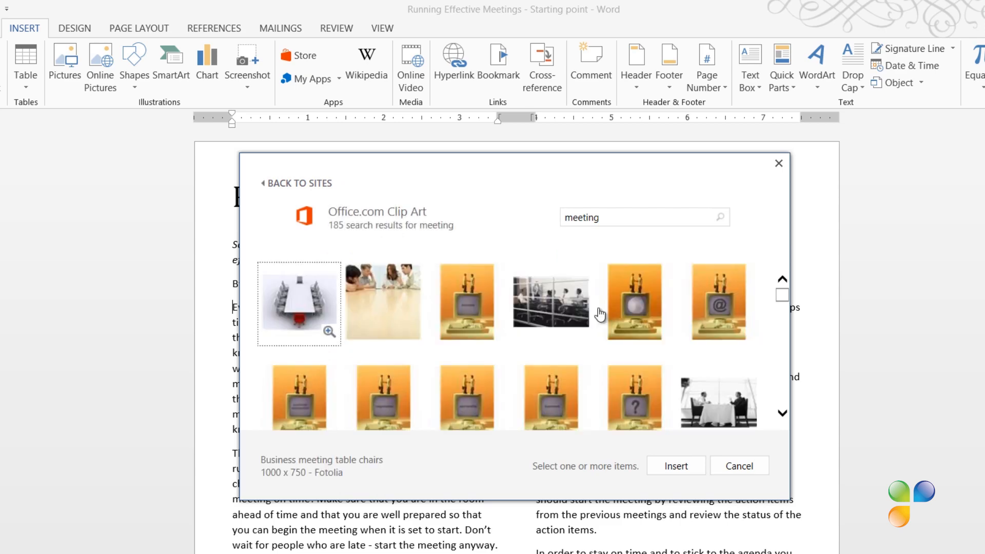
{"action": "left_click", "coordinate": [675, 467]}
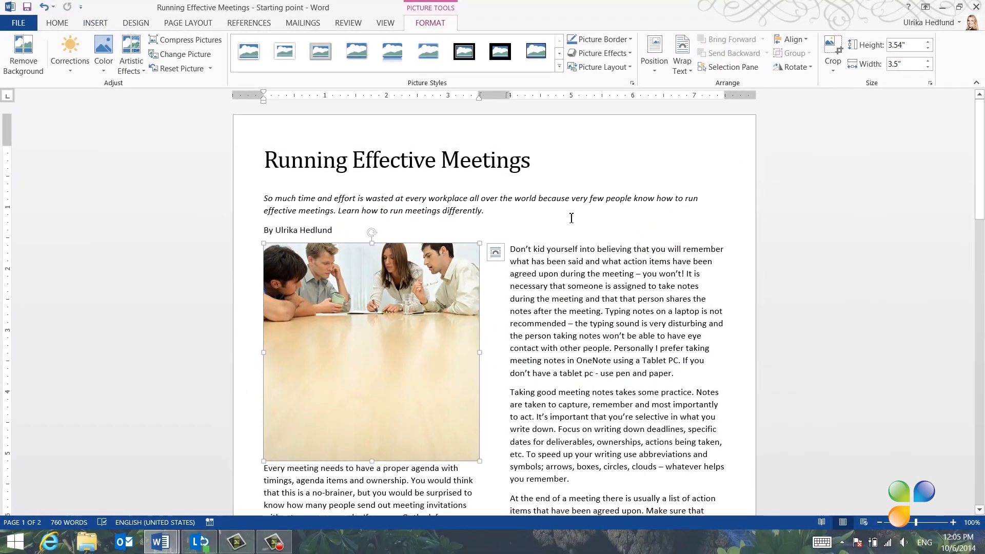
Crop the empty lower half of the table off the meeting photo and give the picture softer, paler tones
{"action": "left_click", "coordinate": [836, 59]}
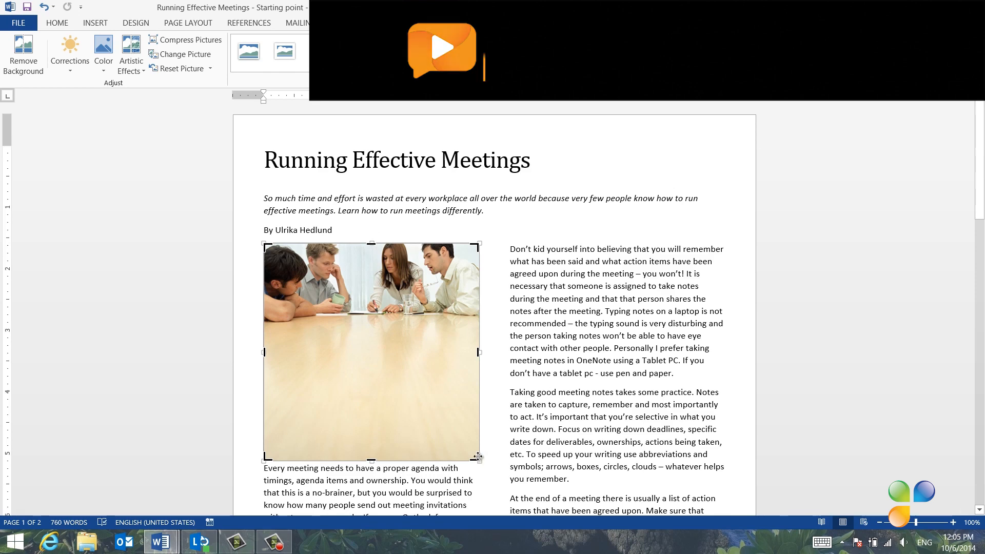
{"action": "left_click_drag", "start_coordinate": [478, 446], "coordinate": [471, 352]}
{"action": "left_click", "coordinate": [244, 351]}
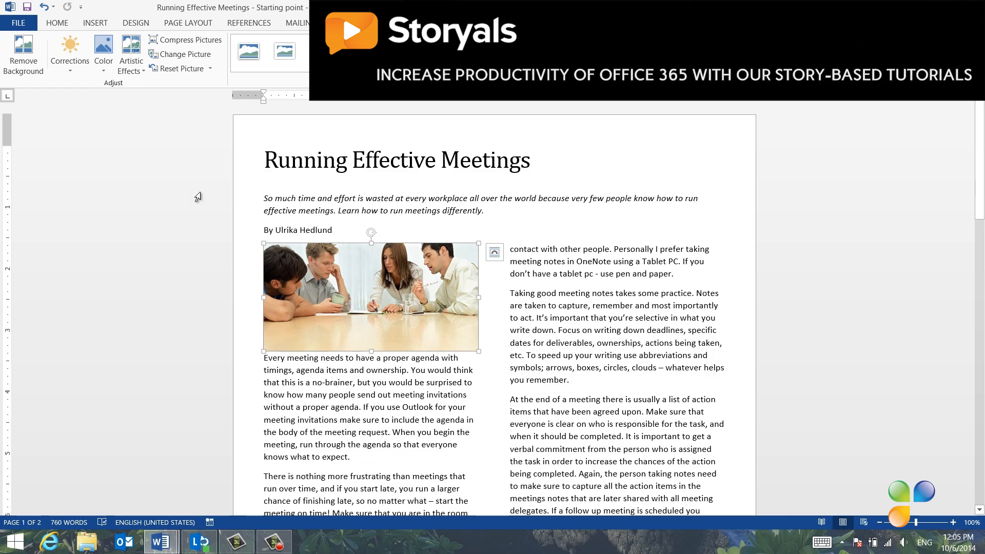
{"action": "left_click", "coordinate": [129, 60]}
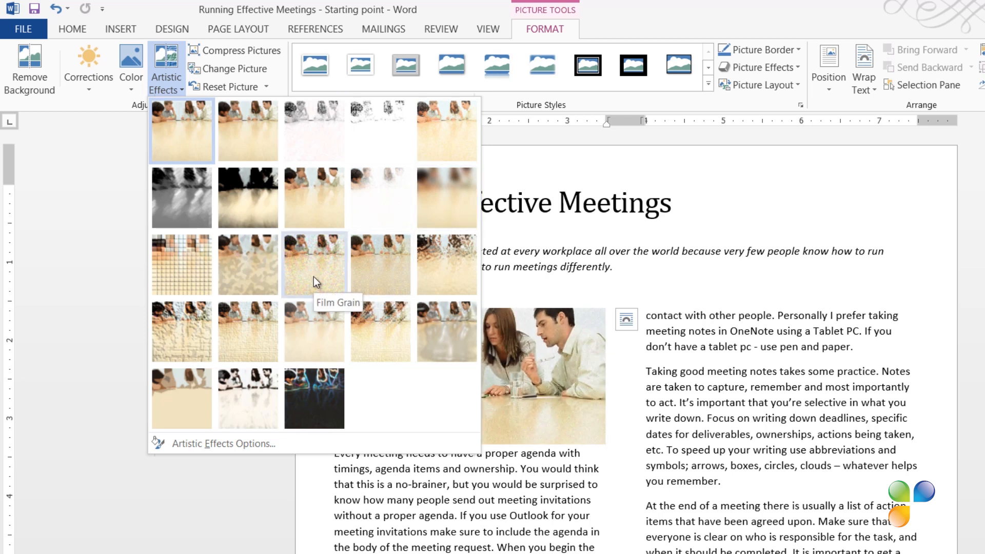
{"action": "left_click", "coordinate": [313, 321]}
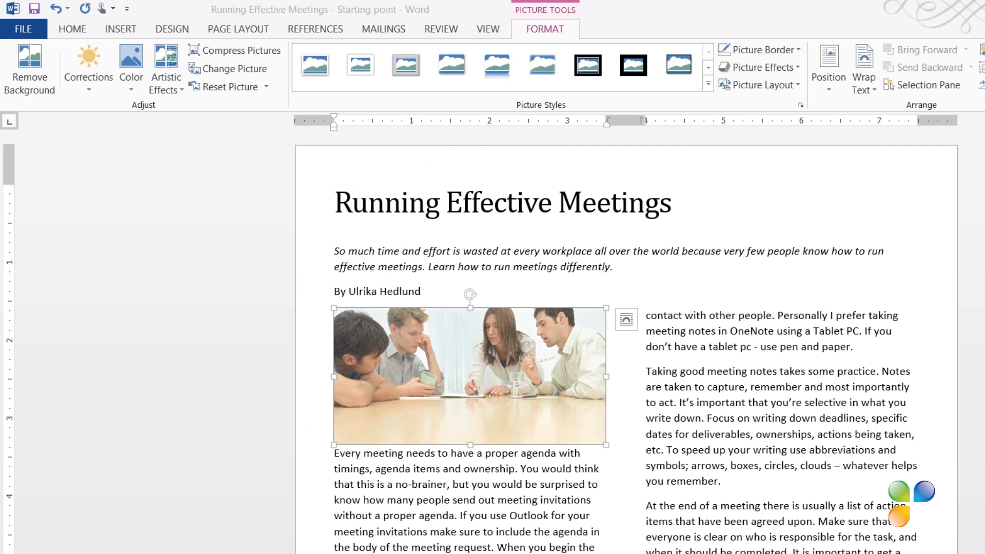
Insert the picture "Hand-written meeting notes" from the Article images folder before the paragraph starting "Taking good meeting notes"
{"action": "left_click", "coordinate": [648, 373]}
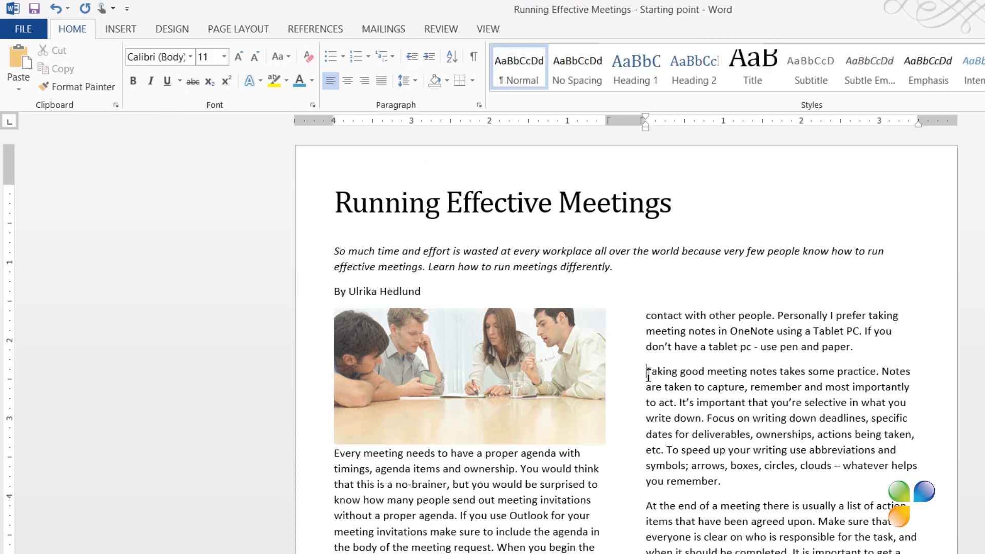
{"action": "left_click", "coordinate": [127, 34]}
{"action": "left_click", "coordinate": [167, 69]}
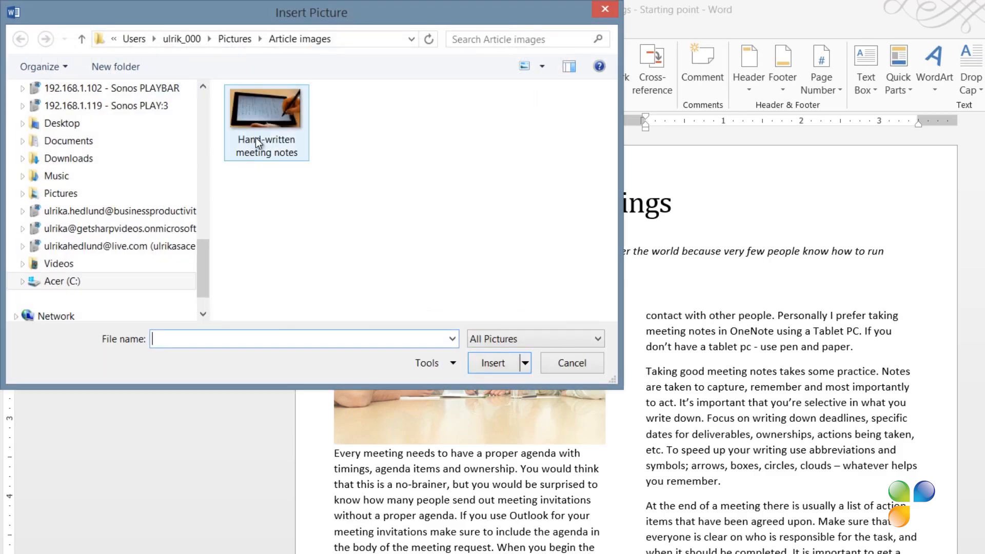
{"action": "left_click", "coordinate": [255, 138]}
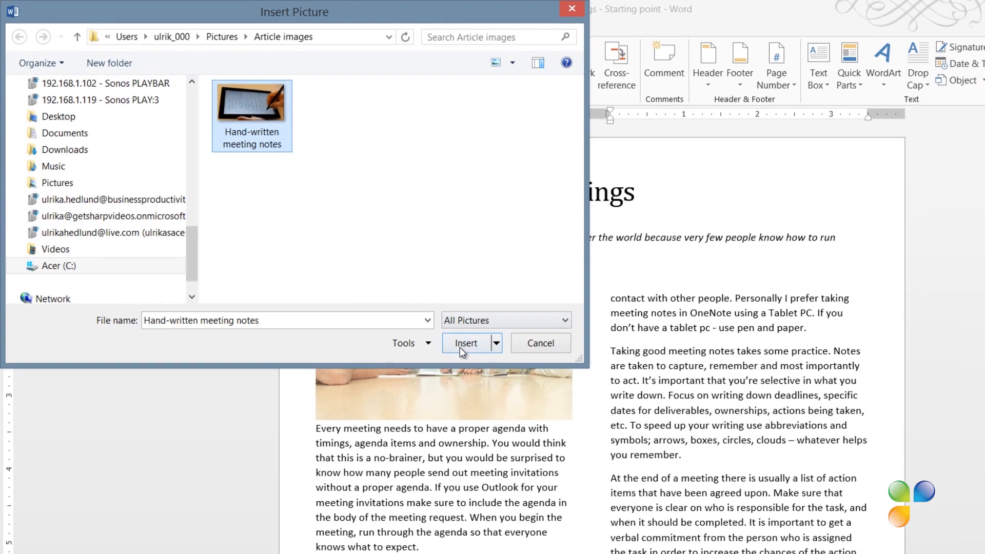
{"action": "left_click", "coordinate": [459, 347]}
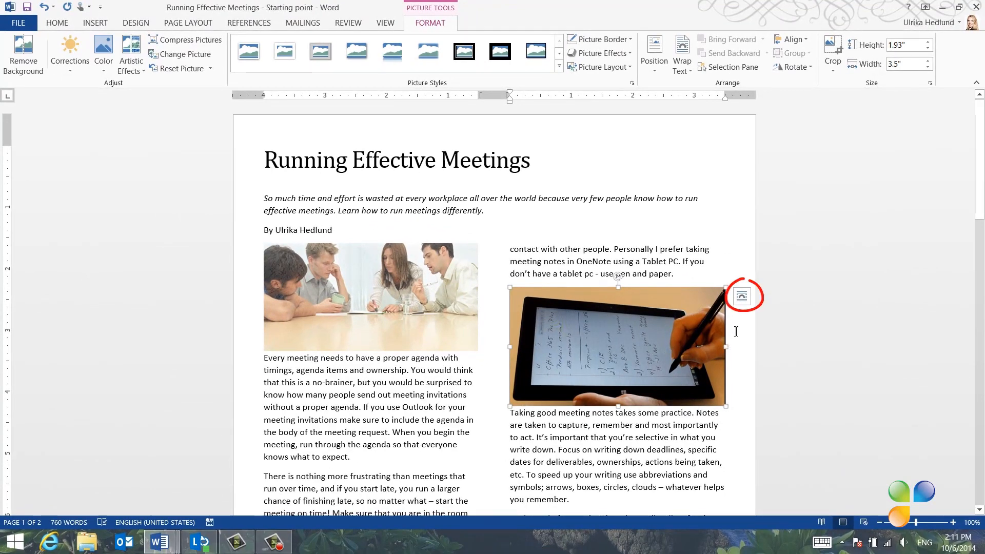
Set the hand-written notes picture's text wrapping to Square and make that layout the default for pictures
{"action": "left_click", "coordinate": [744, 300]}
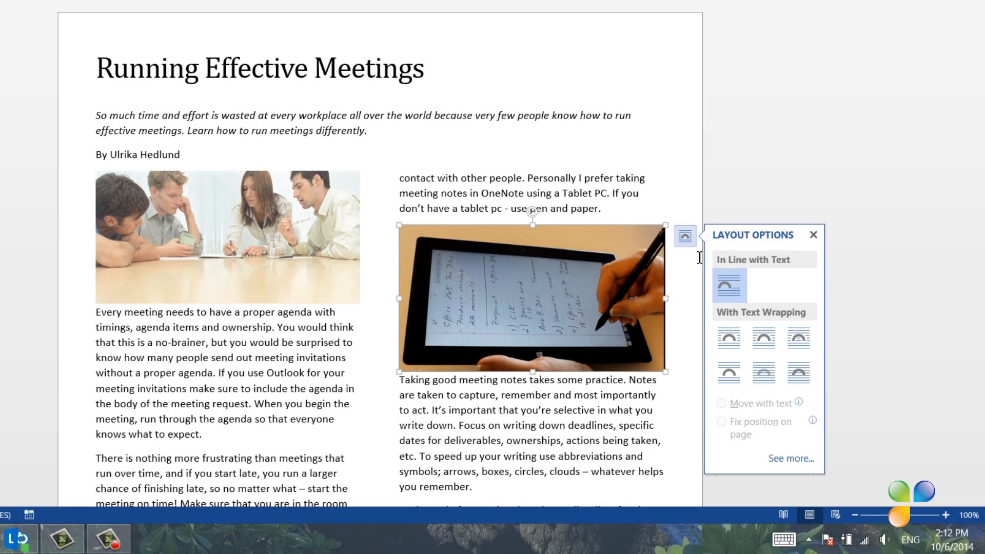
{"action": "left_click", "coordinate": [728, 341]}
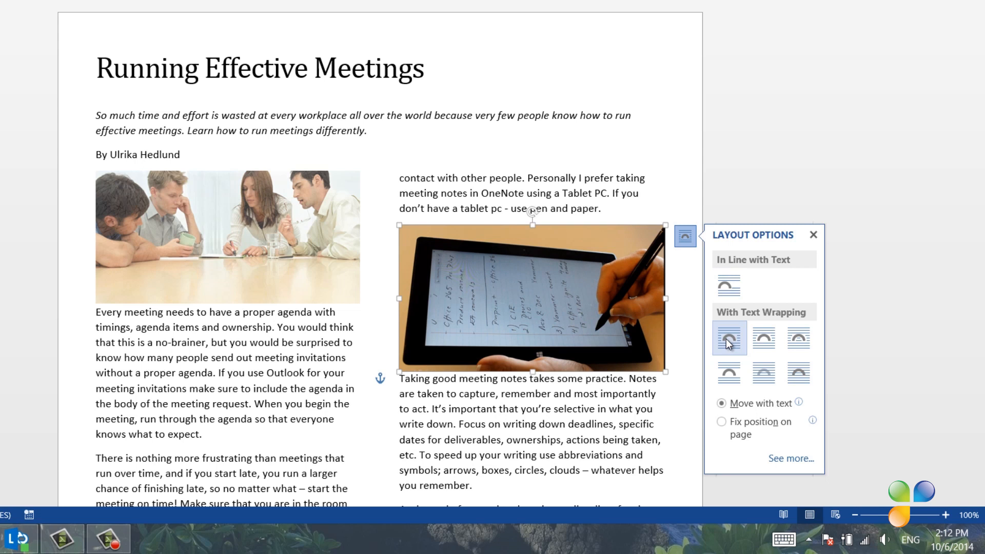
{"action": "right_click", "coordinate": [728, 342]}
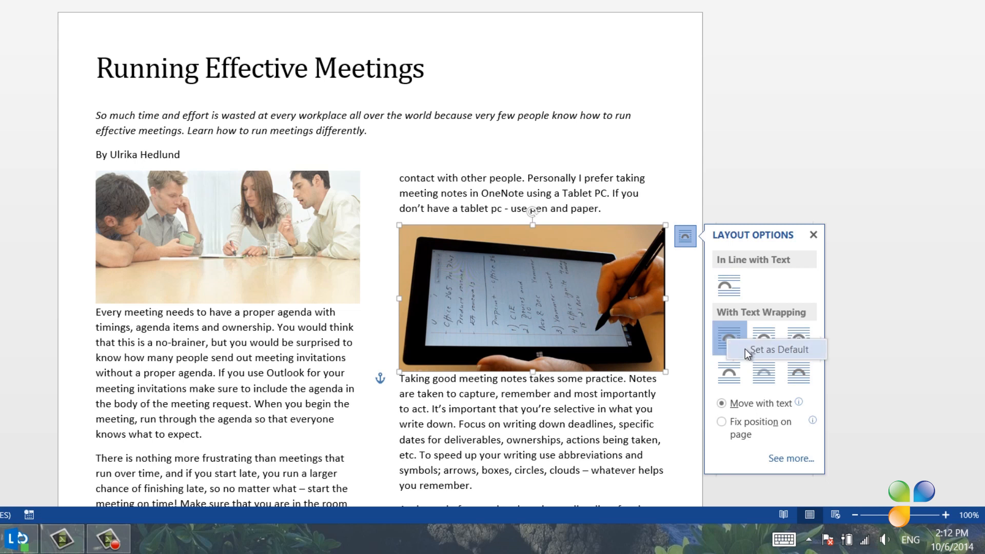
{"action": "left_click", "coordinate": [746, 350]}
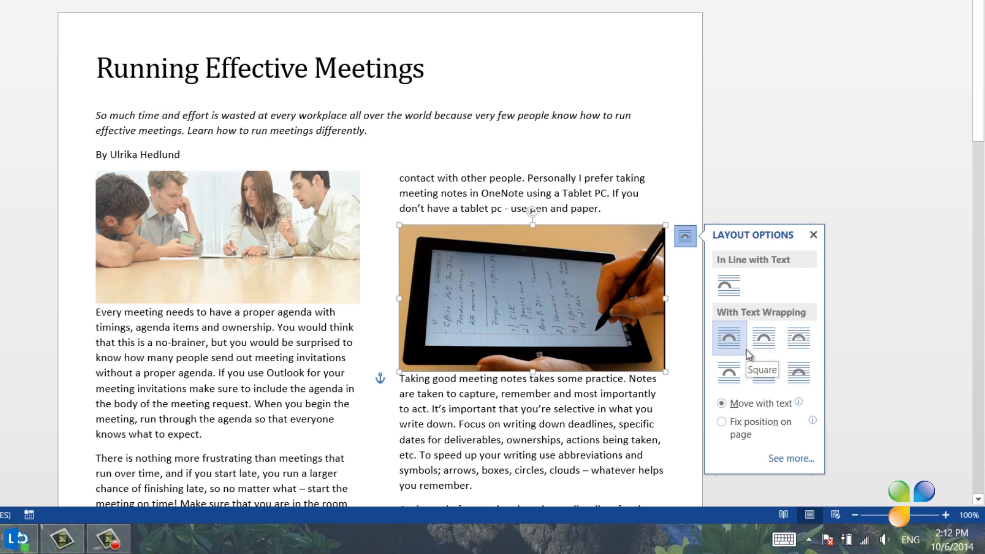
Fix the hand-written notes picture's position on the page and move it down column two into the paragraph starting "In order to stay on time"
{"action": "left_click", "coordinate": [722, 421]}
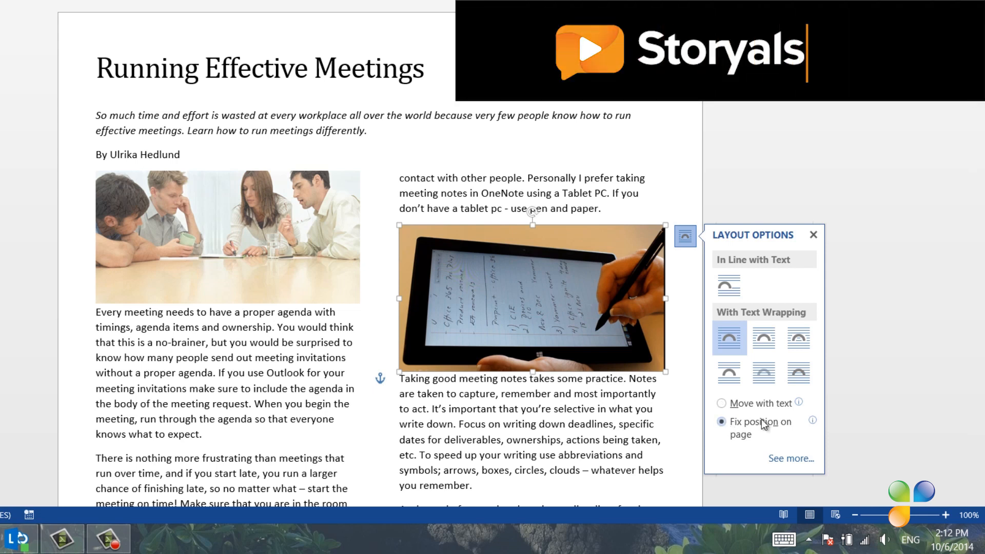
{"action": "left_click", "coordinate": [813, 235]}
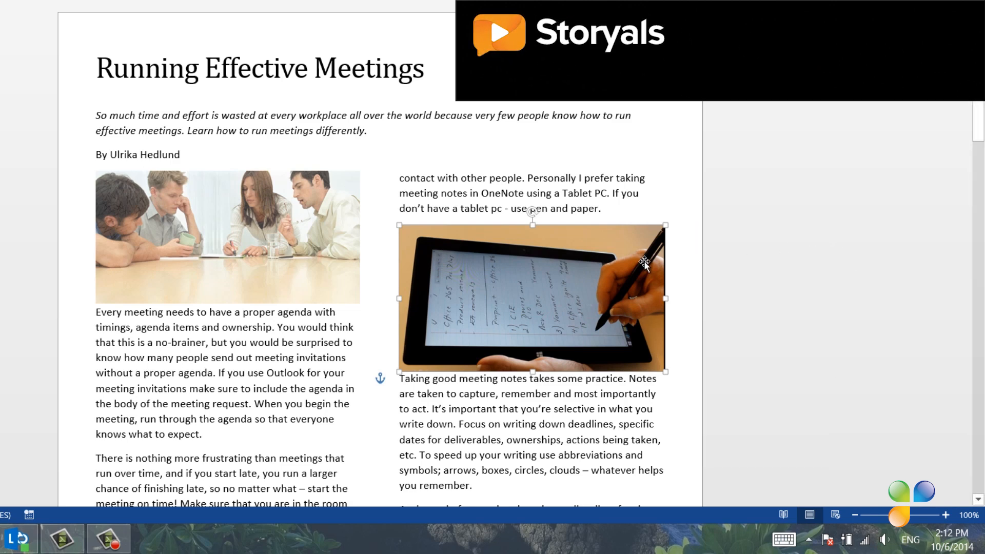
{"action": "scroll", "coordinate": [647, 261], "scroll_direction": "down", "scroll_amount": 3}
{"action": "left_click_drag", "start_coordinate": [575, 132], "coordinate": [576, 470]}
{"action": "scroll", "coordinate": [577, 461], "scroll_direction": "down", "scroll_amount": 5}
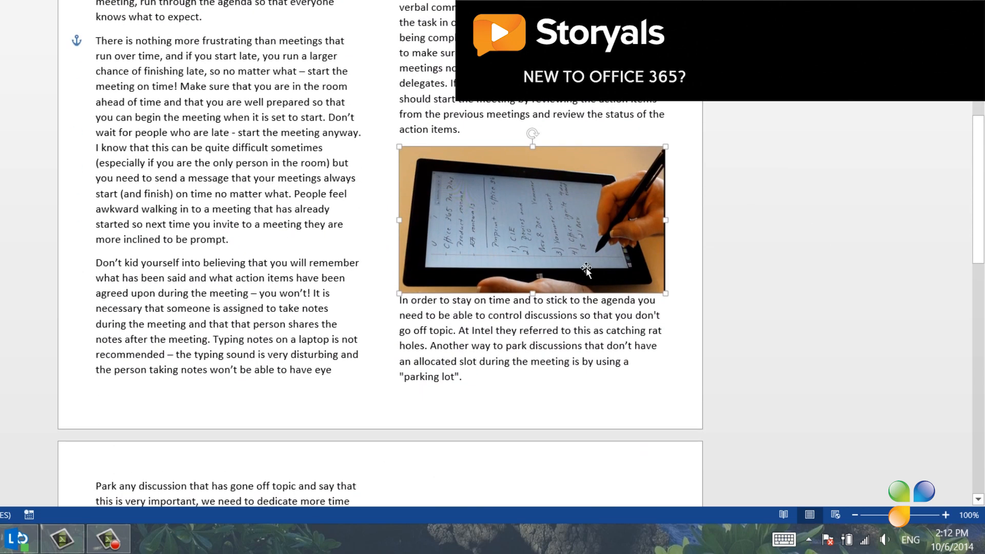
{"action": "left_click_drag", "start_coordinate": [585, 268], "coordinate": [580, 317]}
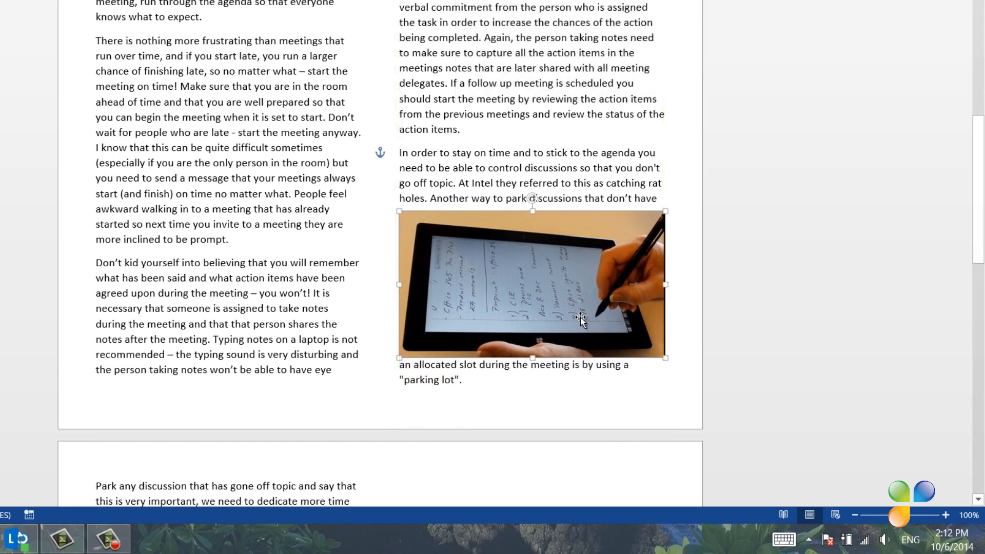
Move the hand-written notes picture's anchor to the paragraph starting "Taking good meeting notes"
{"action": "scroll", "coordinate": [580, 316], "scroll_direction": "up", "scroll_amount": 3}
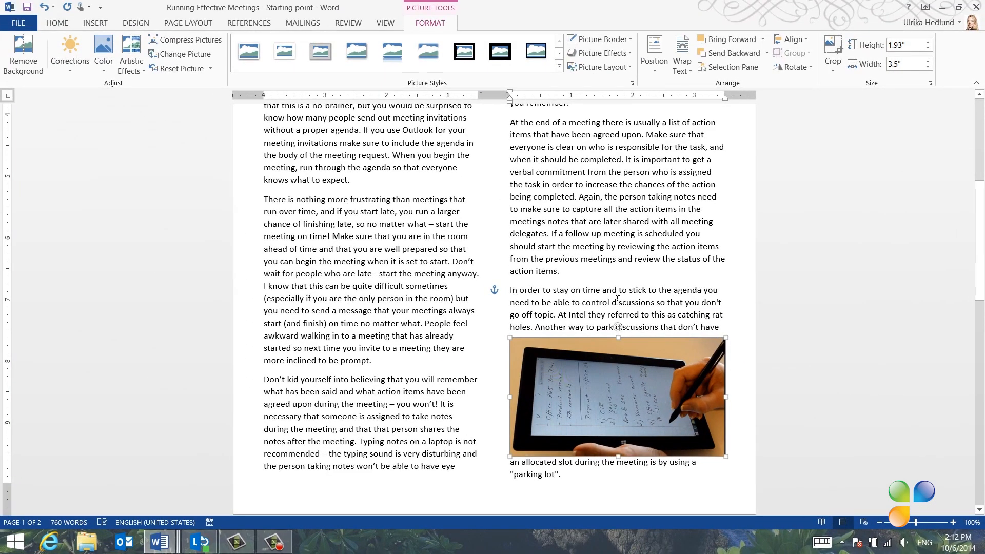
{"action": "scroll", "coordinate": [617, 300], "scroll_direction": "up", "scroll_amount": 3}
{"action": "scroll", "coordinate": [617, 300], "scroll_direction": "up", "scroll_amount": 1}
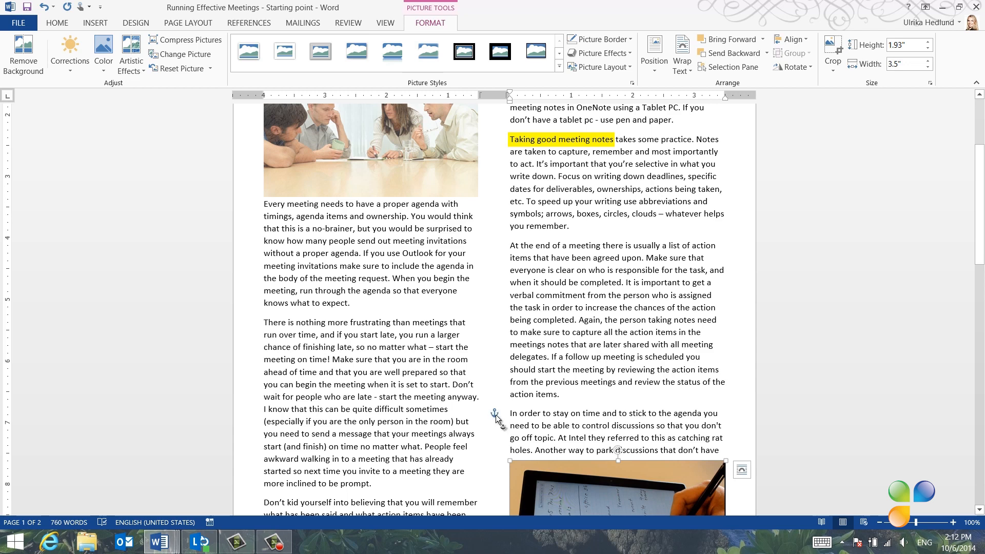
{"action": "left_click_drag", "start_coordinate": [495, 419], "coordinate": [511, 144]}
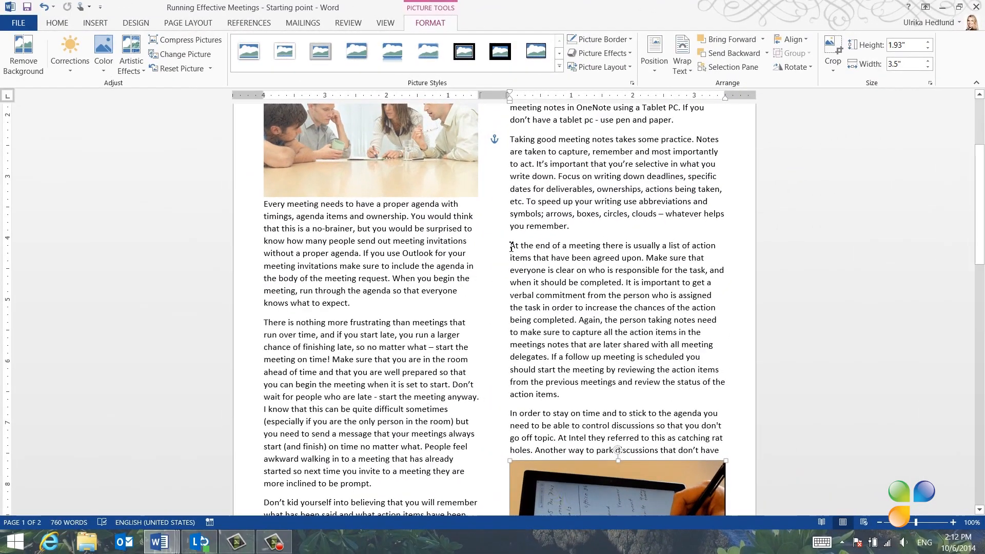
Try a page break before the paragraph starting "At the end of a meeting", and undo it
{"action": "left_click", "coordinate": [512, 247]}
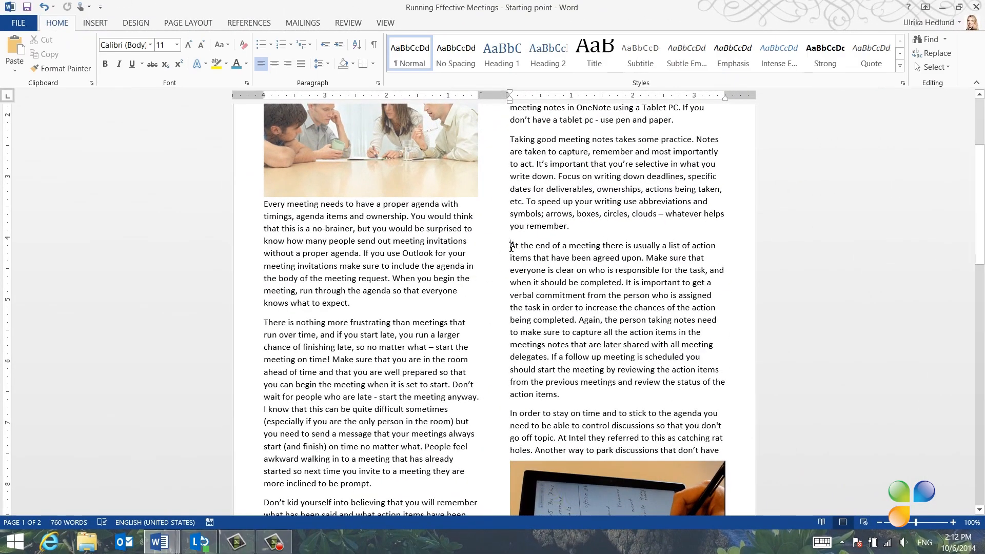
{"action": "left_click", "coordinate": [109, 23]}
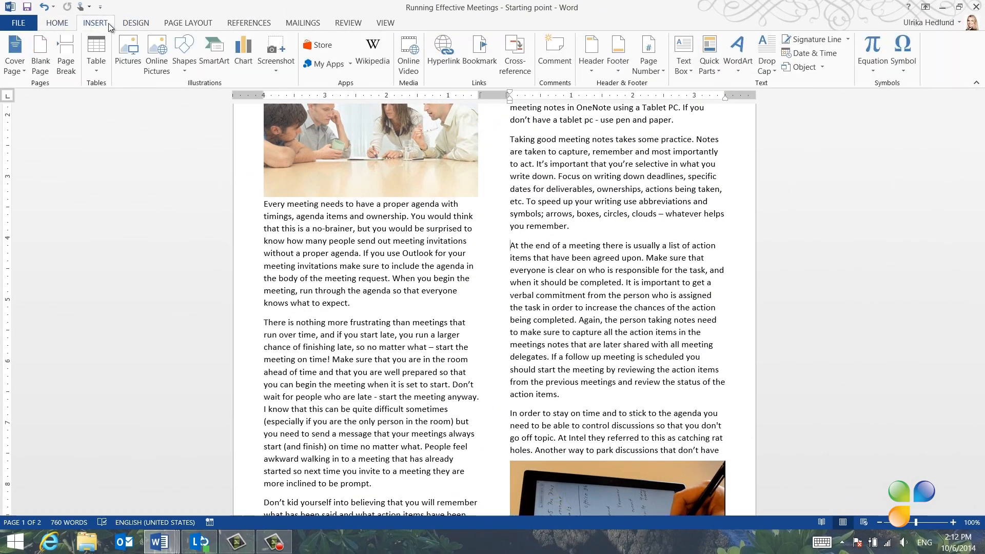
{"action": "left_click", "coordinate": [66, 54]}
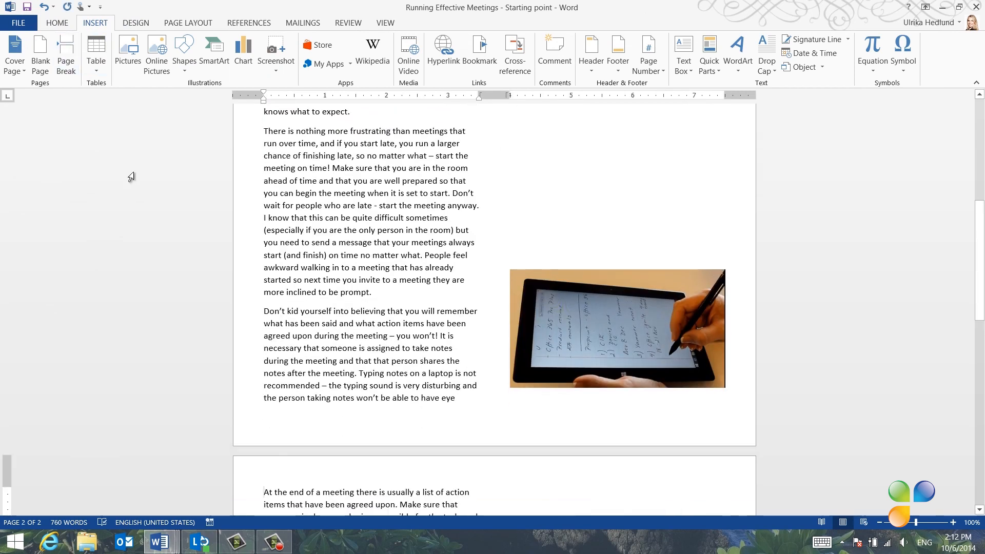
{"action": "scroll", "coordinate": [131, 177], "scroll_direction": "up", "scroll_amount": 5}
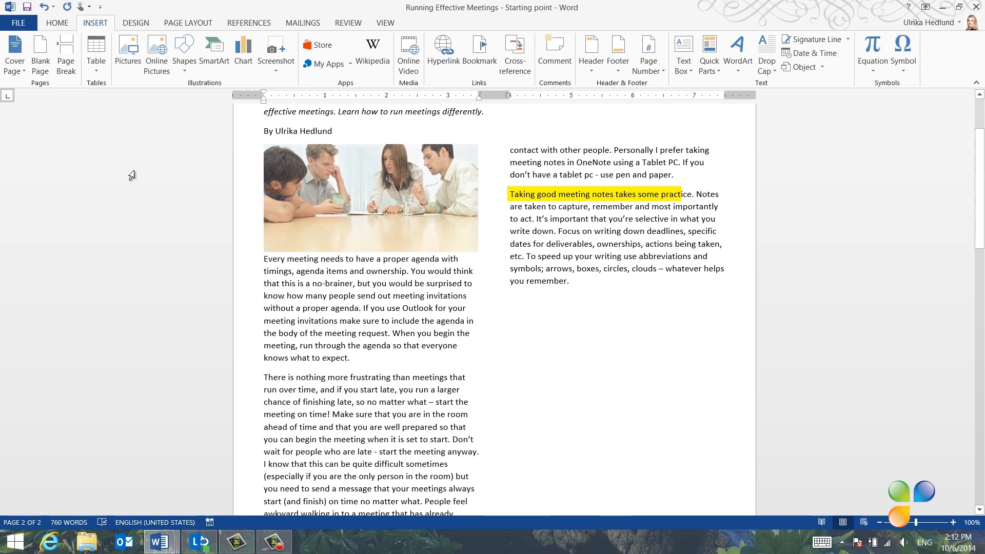
{"action": "key", "text": "ctrl+z"}
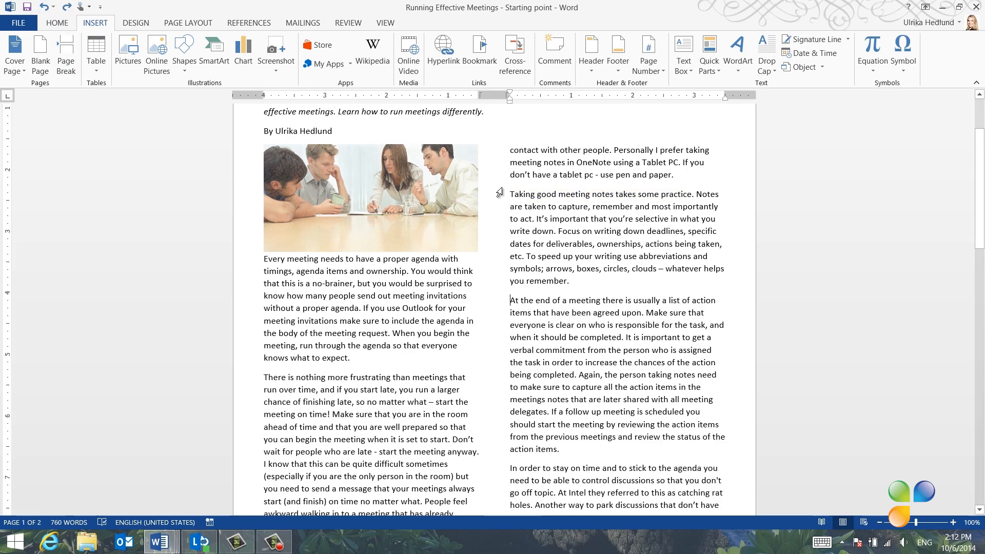
Try a page break before the anchored paragraph starting "Taking good meeting notes"
{"action": "left_click", "coordinate": [66, 56]}
{"action": "scroll", "coordinate": [234, 368], "scroll_direction": "down", "scroll_amount": 5}
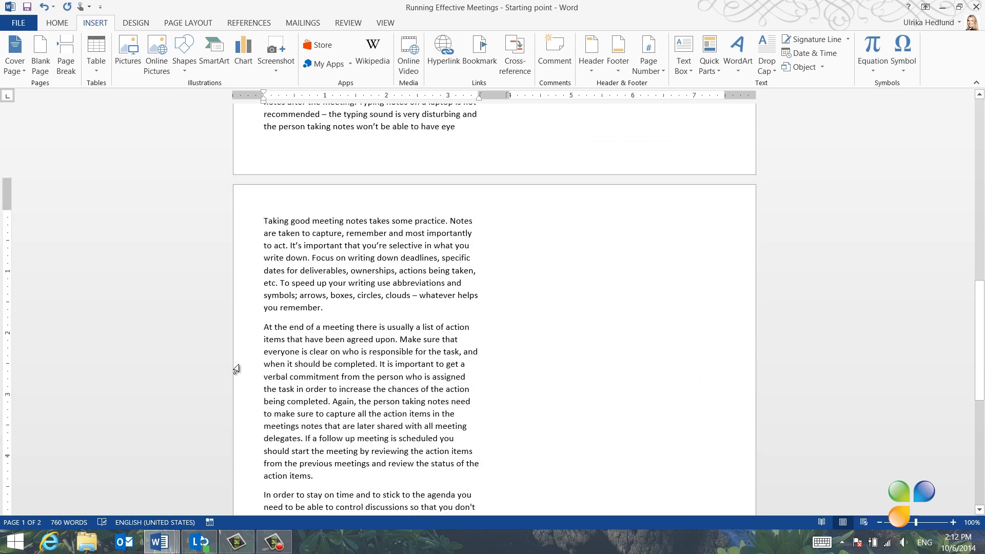
{"action": "scroll", "coordinate": [236, 368], "scroll_direction": "down", "scroll_amount": 7}
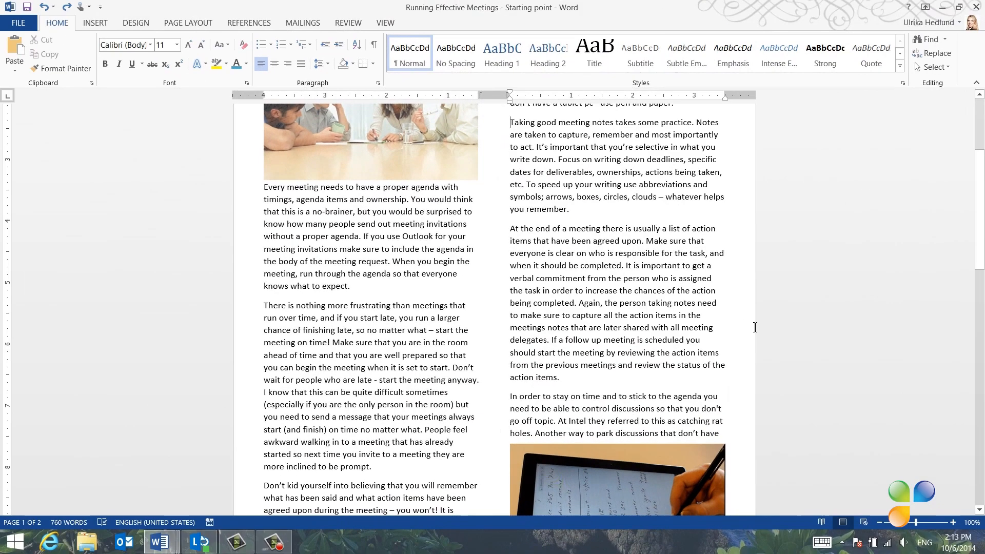
Apply the Crisscross Etching artistic effect to the hand-written notes picture
{"action": "scroll", "coordinate": [754, 327], "scroll_direction": "down", "scroll_amount": 4}
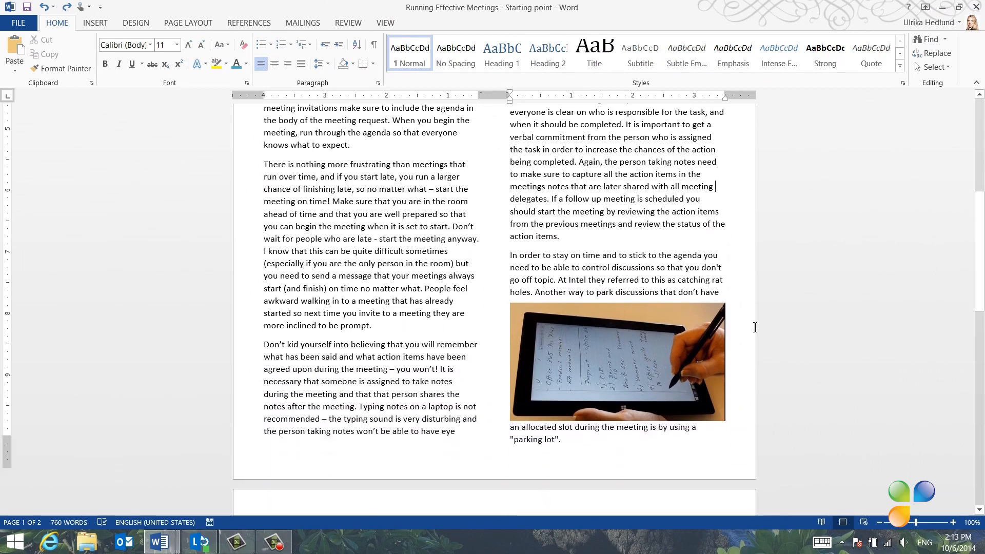
{"action": "left_click", "coordinate": [694, 334]}
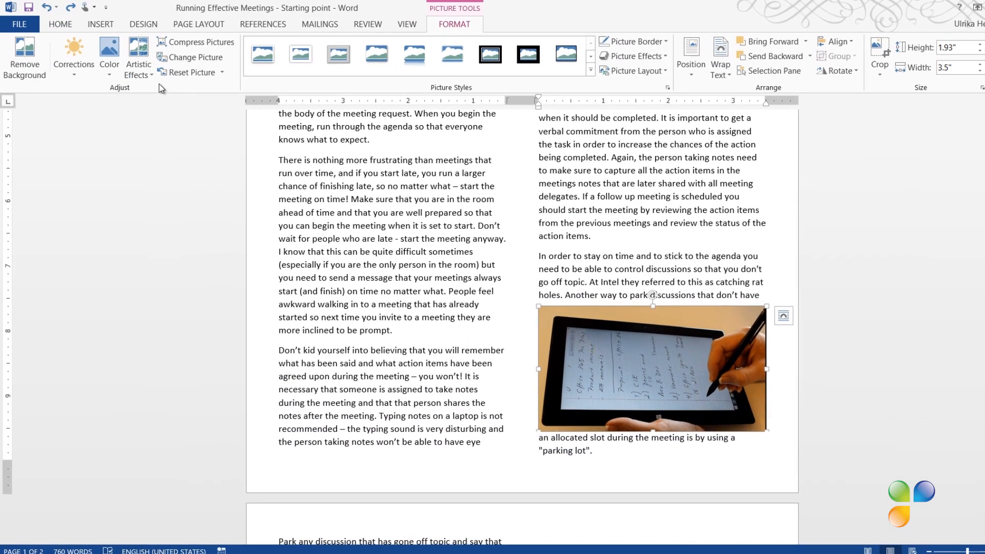
{"action": "left_click", "coordinate": [137, 65]}
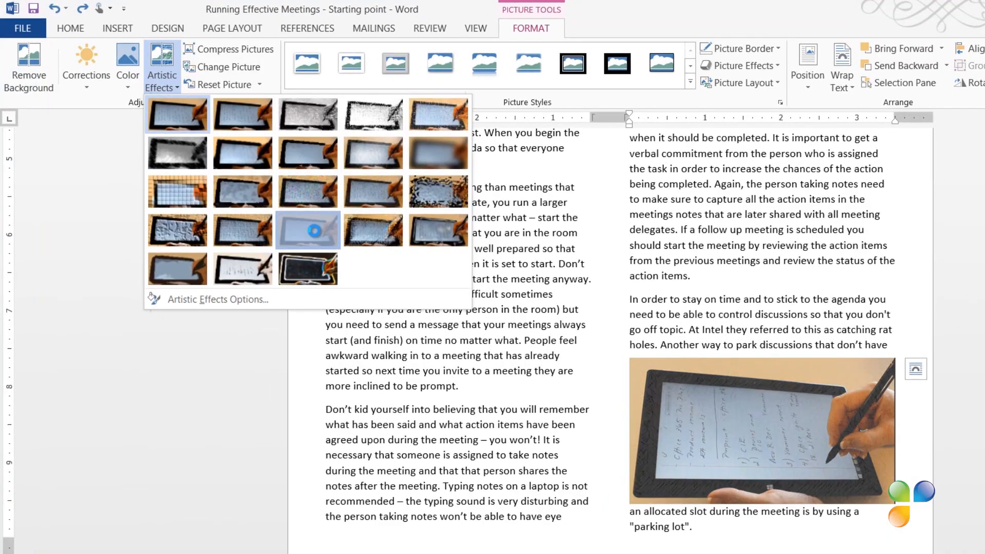
{"action": "left_click", "coordinate": [287, 221]}
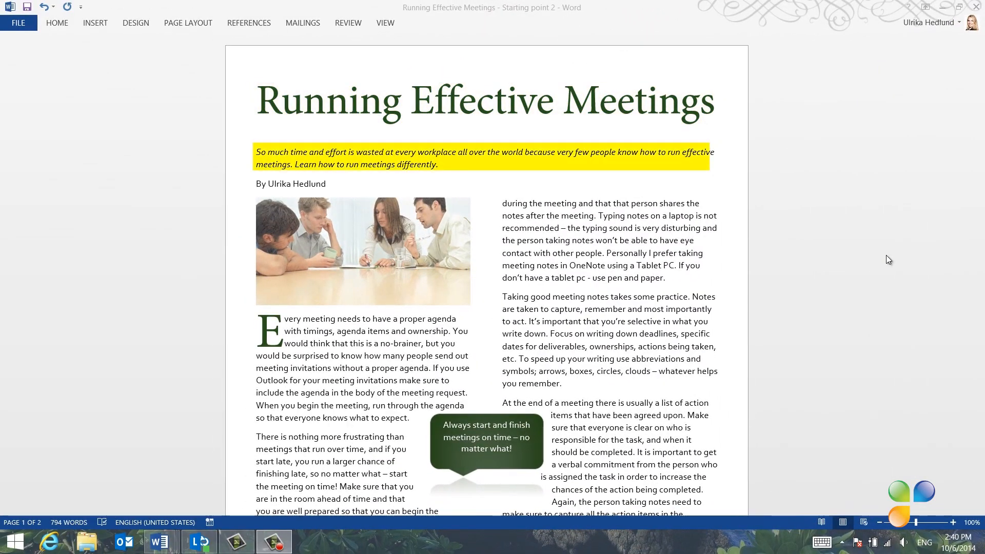
Insert the caption "Always take notes by hand on paper or on a digital device." below the hand-written notes picture and delete its "Figure 1" label
{"action": "scroll", "coordinate": [888, 256], "scroll_direction": "down", "scroll_amount": 6}
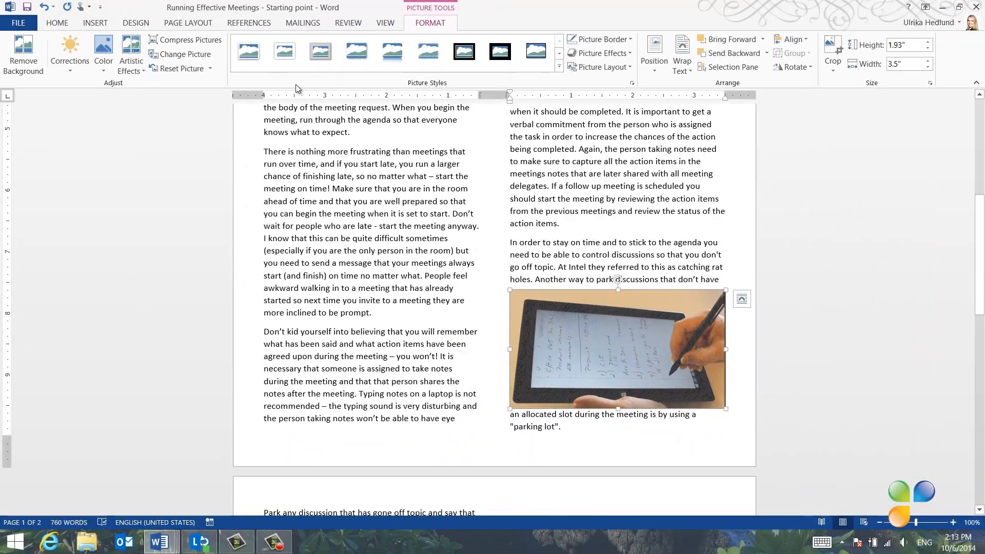
{"action": "left_click", "coordinate": [256, 23]}
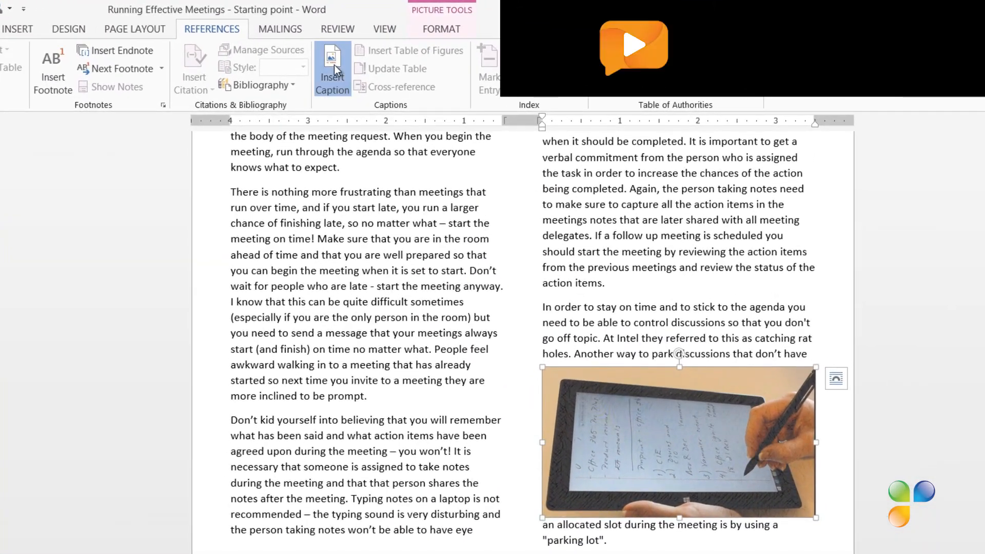
{"action": "left_click", "coordinate": [337, 62]}
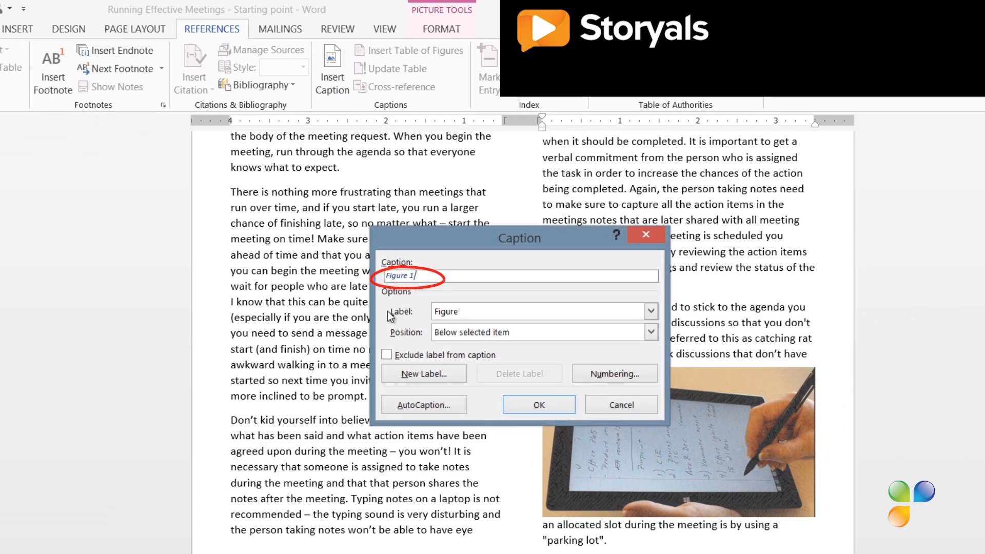
{"action": "left_click", "coordinate": [386, 355]}
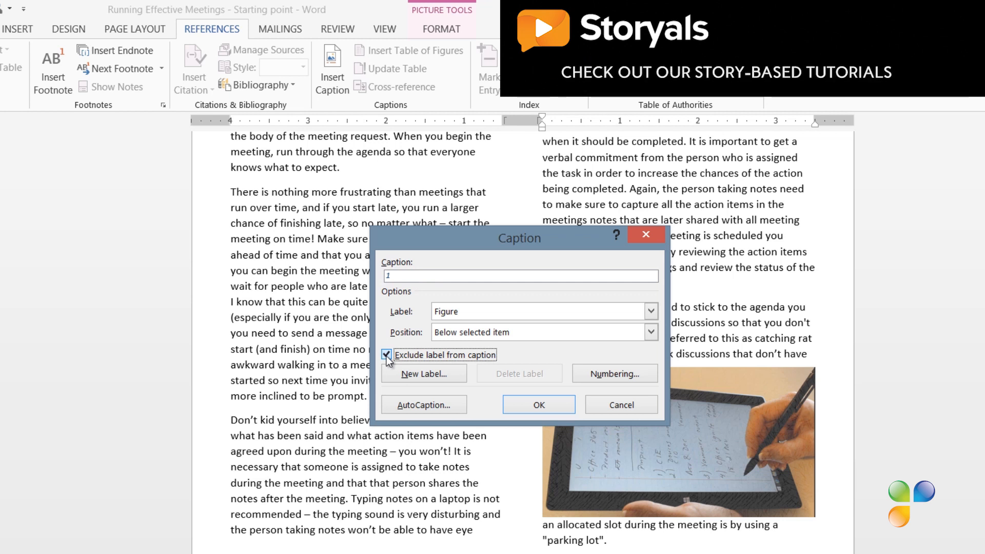
{"action": "left_click", "coordinate": [387, 354]}
{"action": "left_click", "coordinate": [425, 276]}
{"action": "type", "text": "A"}
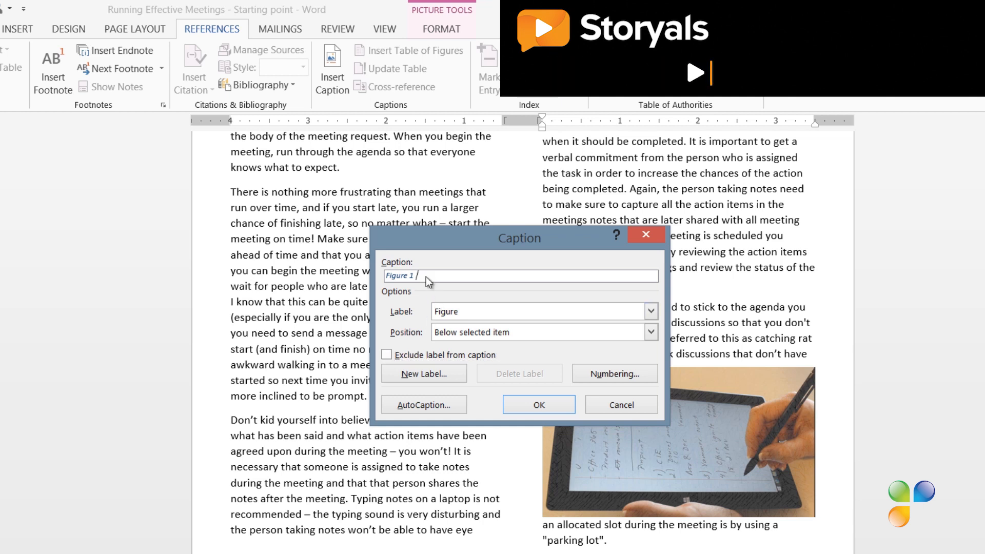
{"action": "type", "text": "lways t"}
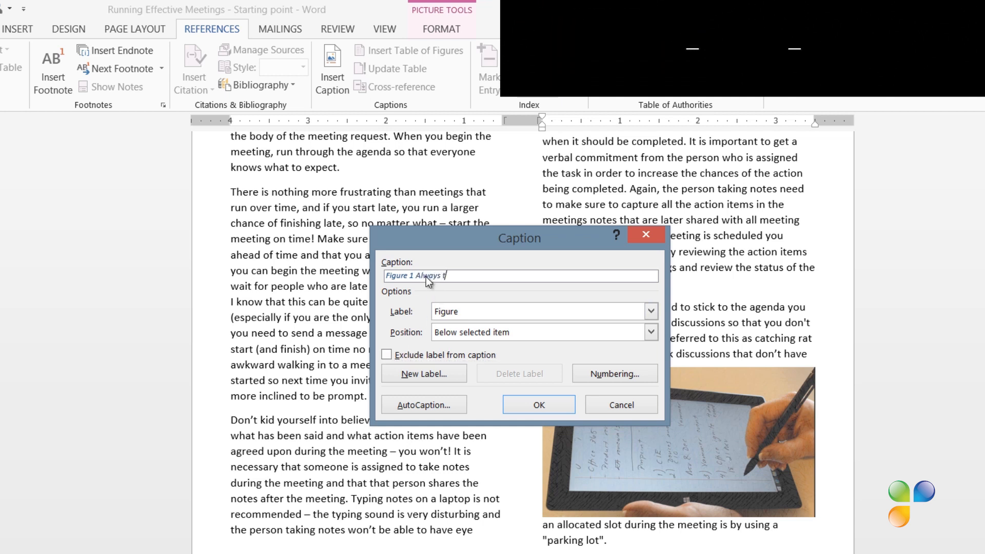
{"action": "type", "text": "ake notes by hand on paper or on a digital device."}
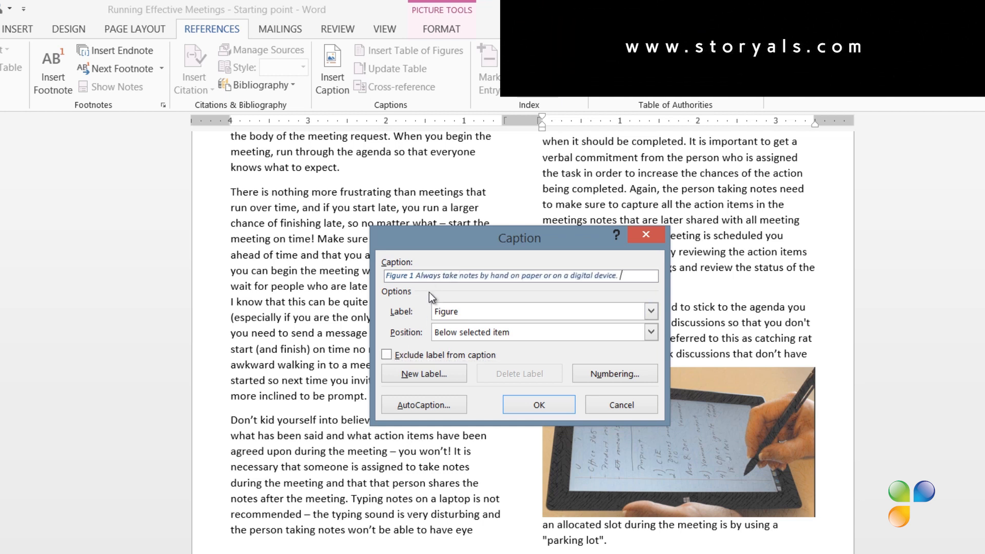
{"action": "left_click", "coordinate": [530, 406]}
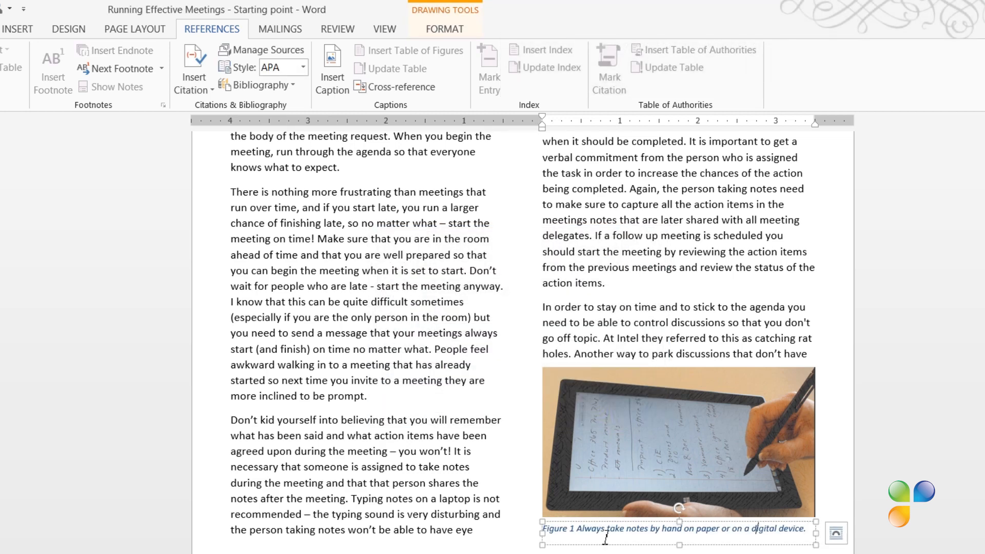
{"action": "left_click_drag", "start_coordinate": [578, 528], "coordinate": [544, 528]}
{"action": "key", "text": "Delete"}
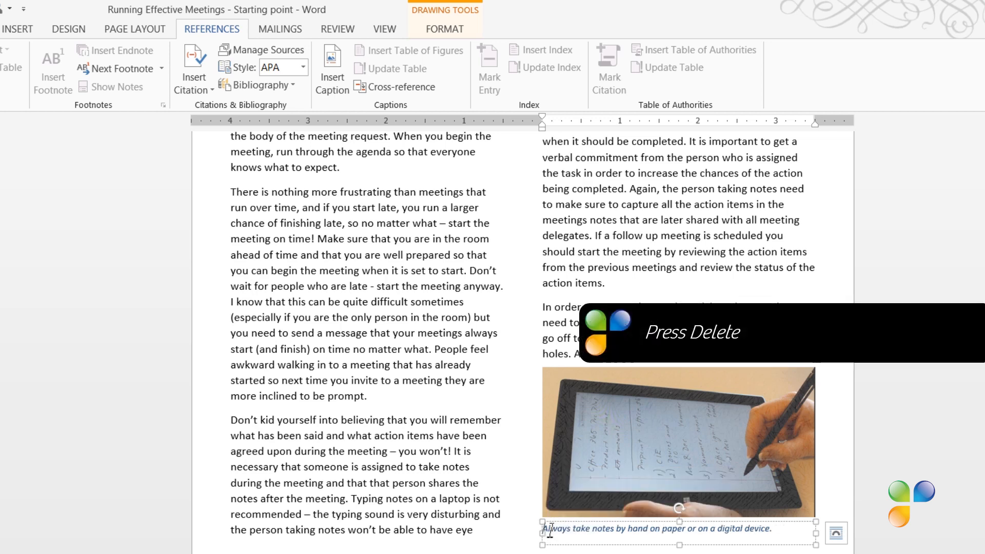
Group the hand-written notes picture with its caption and reposition the group within the second column
{"action": "left_click", "coordinate": [595, 480]}
{"action": "left_click", "coordinate": [595, 480]}
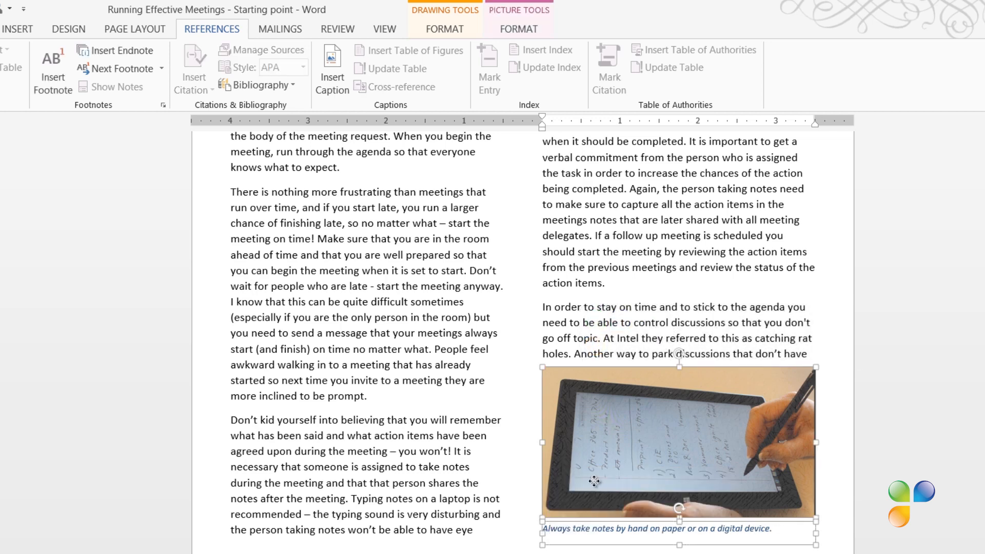
{"action": "right_click", "coordinate": [593, 481]}
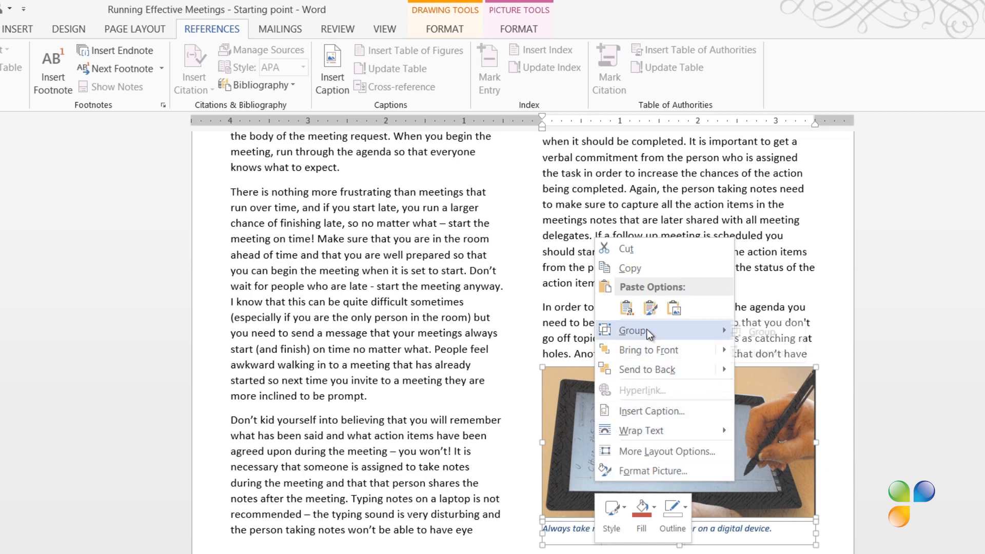
{"action": "mouse_move", "coordinate": [646, 331]}
{"action": "left_click", "coordinate": [764, 331]}
{"action": "left_click_drag", "start_coordinate": [568, 423], "coordinate": [582, 443]}
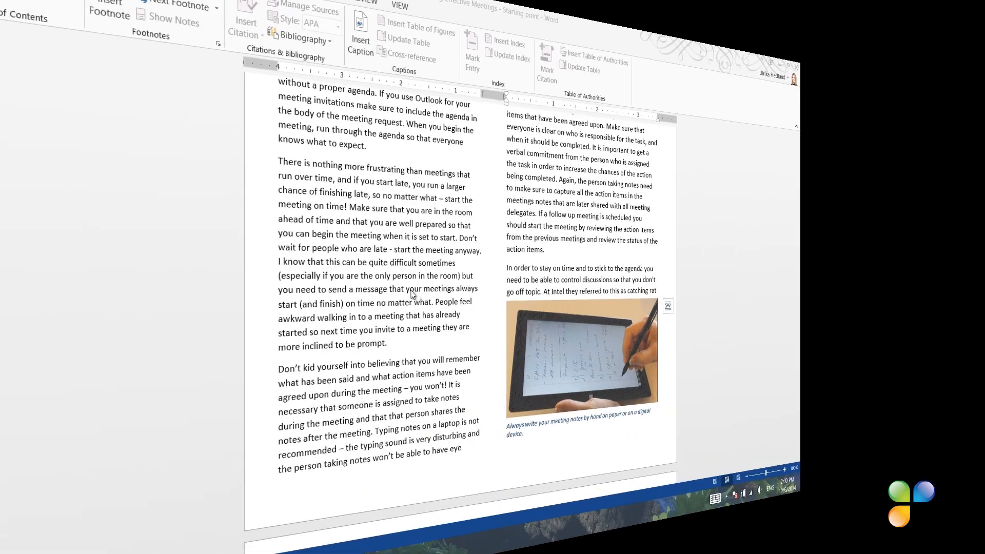
Draw a rounded rectangular callout about 1.7" wide and 0.89" high between the two columns, just below the meeting photo
{"action": "scroll", "coordinate": [399, 291], "scroll_direction": "up", "scroll_amount": 8}
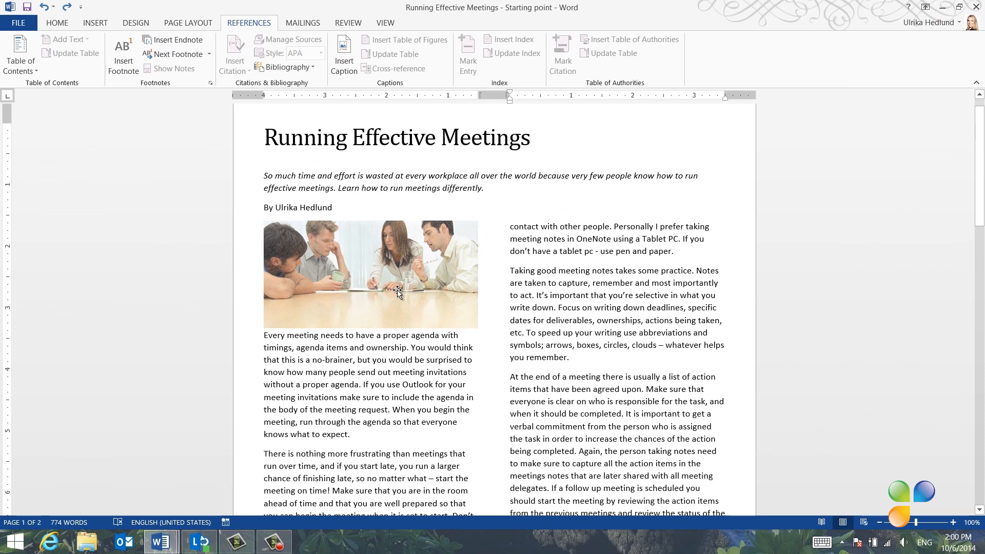
{"action": "scroll", "coordinate": [397, 291], "scroll_direction": "up", "scroll_amount": 1}
{"action": "left_click", "coordinate": [100, 25]}
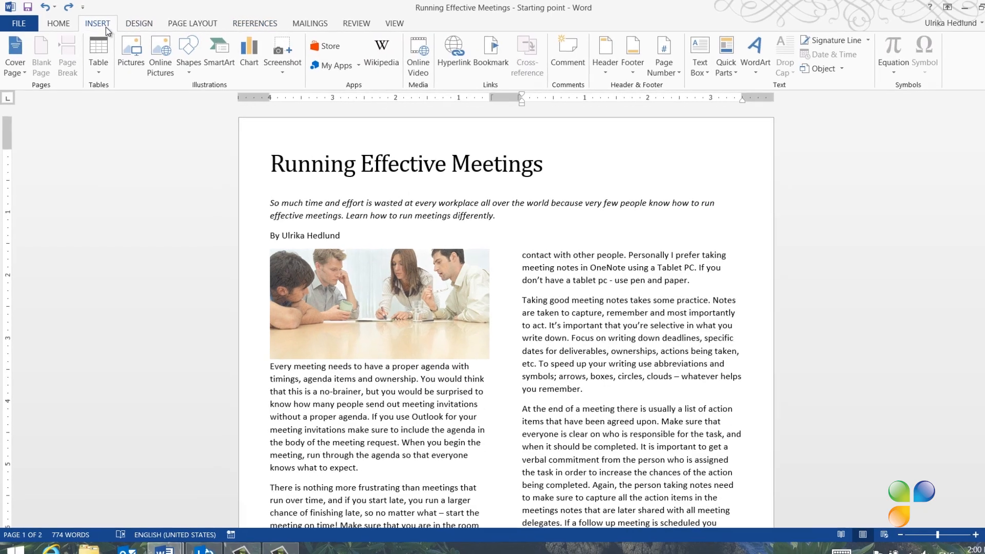
{"action": "left_click", "coordinate": [188, 56]}
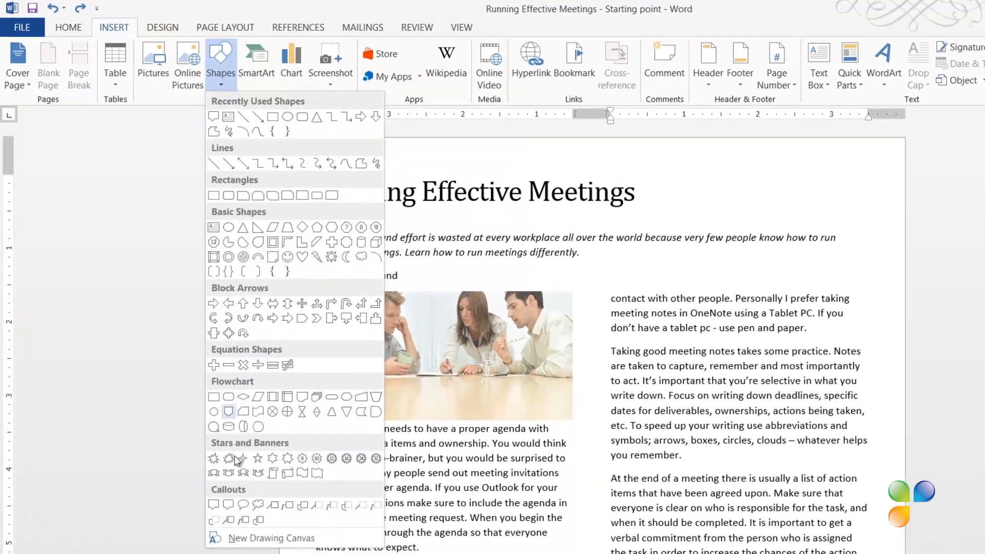
{"action": "left_click", "coordinate": [229, 504]}
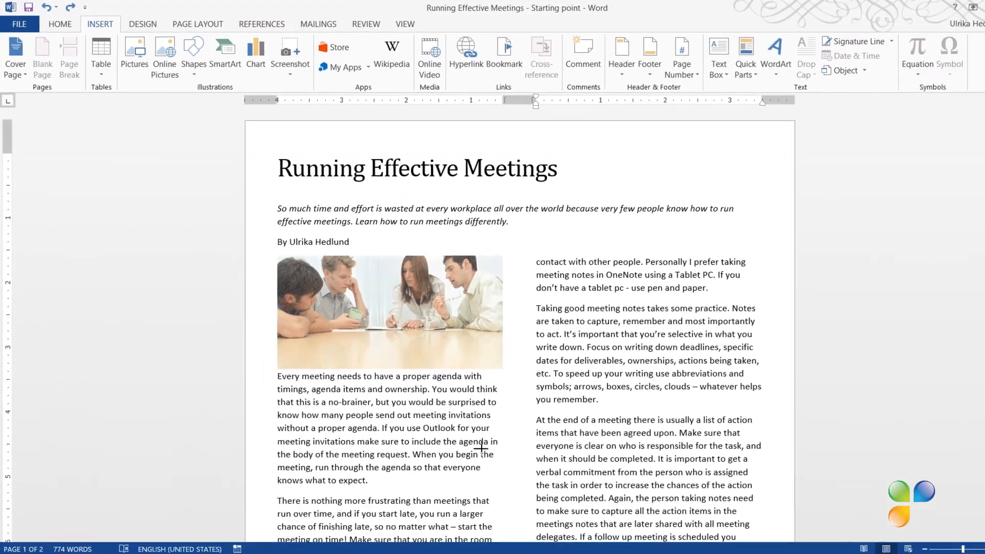
{"action": "left_click_drag", "start_coordinate": [480, 447], "coordinate": [589, 501]}
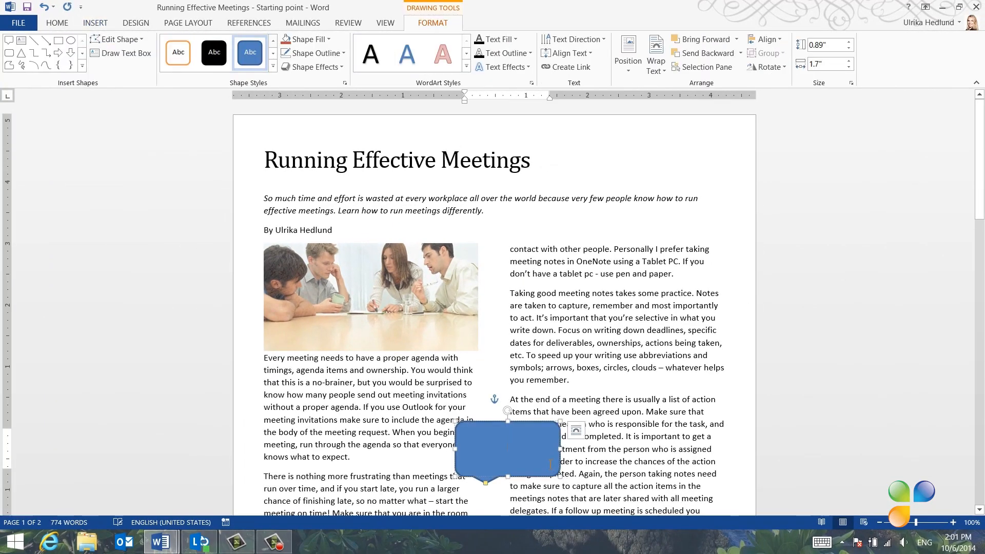
Paste "Always start and finish meetings on time – no matter what!" into the callout and enlarge it to about 1.84" by 0.9"
{"action": "key", "text": "ctrl+v"}
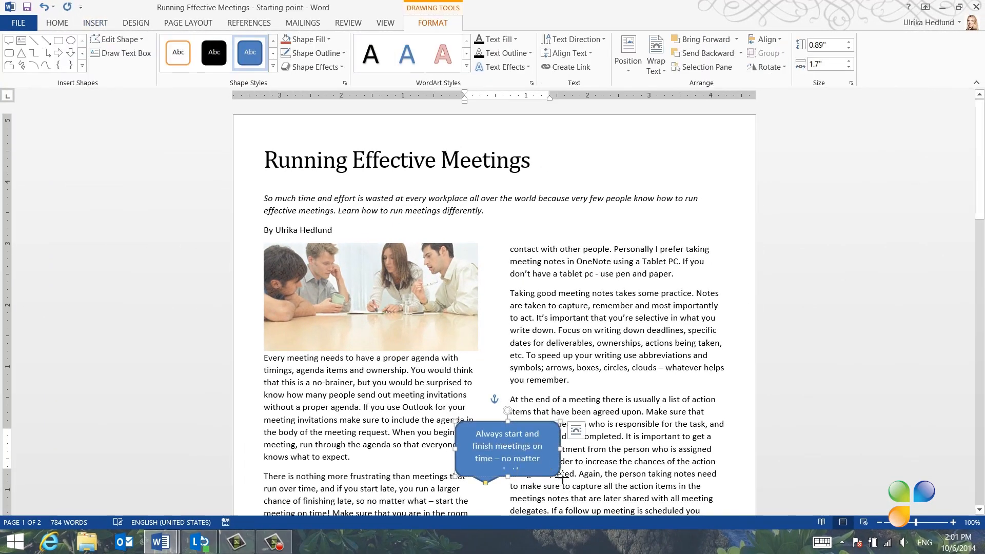
{"action": "left_click_drag", "start_coordinate": [562, 479], "coordinate": [570, 480]}
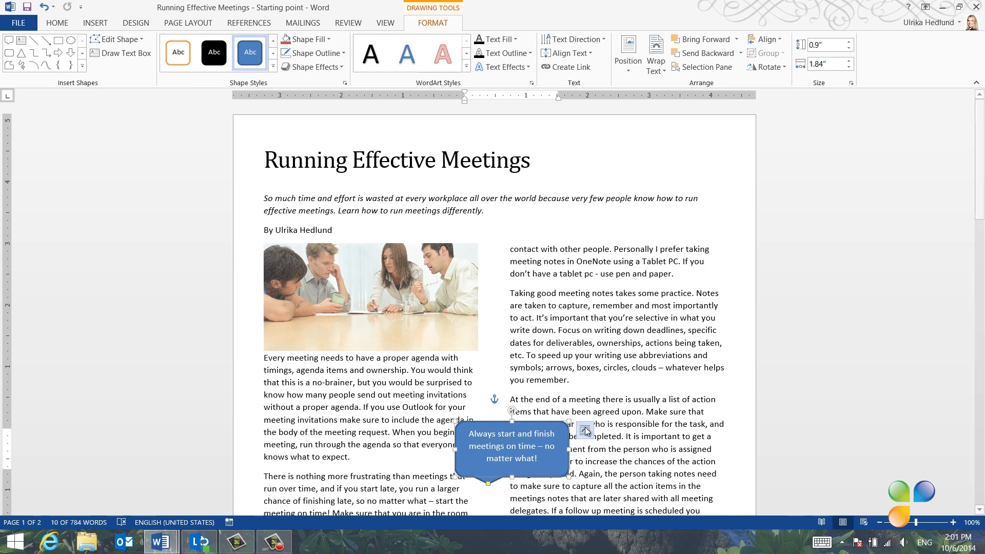
Set the callout's text wrapping to Tight and center it in the gap between the two text columns
{"action": "left_click", "coordinate": [585, 430]}
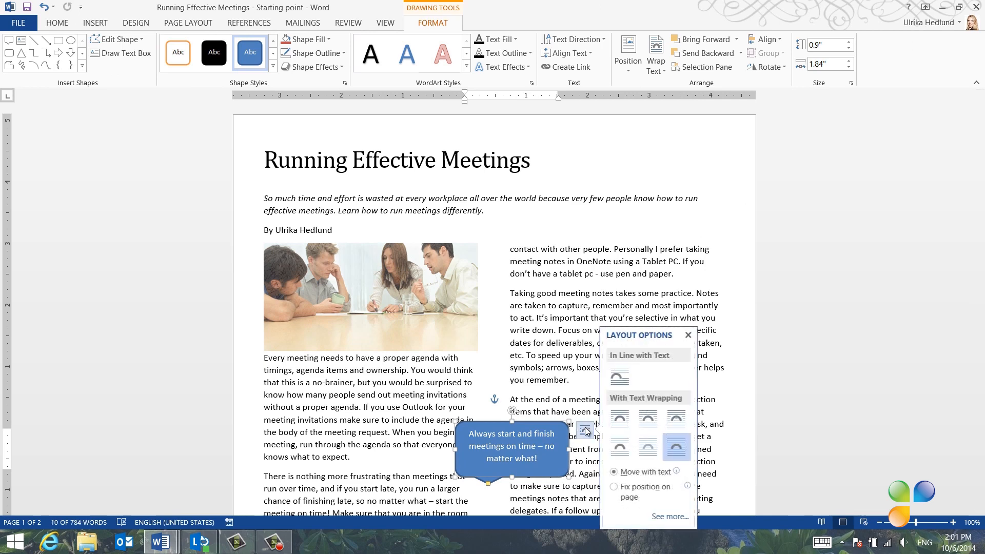
{"action": "left_click", "coordinate": [648, 426]}
{"action": "left_click_drag", "start_coordinate": [550, 423], "coordinate": [530, 430]}
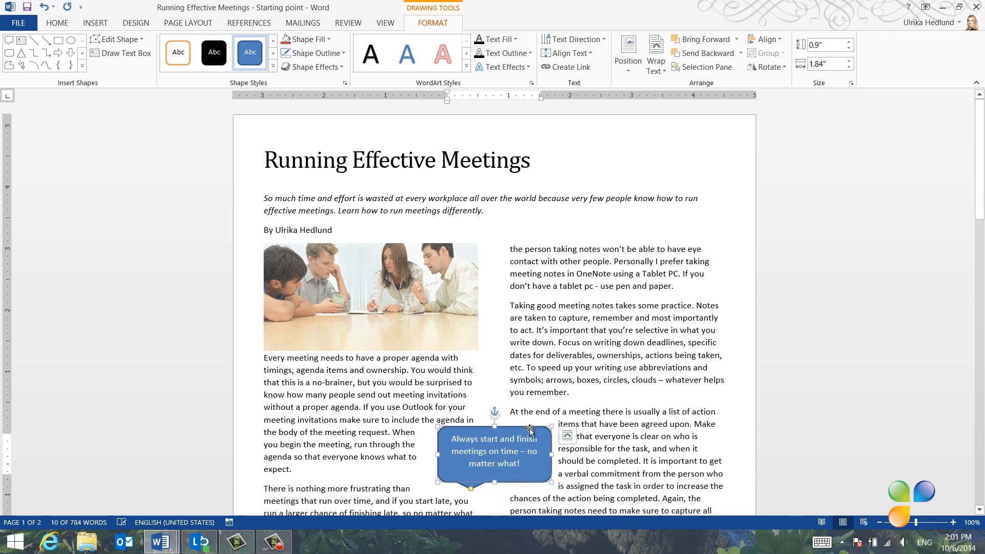
Apply the blue gradient shape style from the fifth row of the style gallery to the callout
{"action": "left_click", "coordinate": [274, 66]}
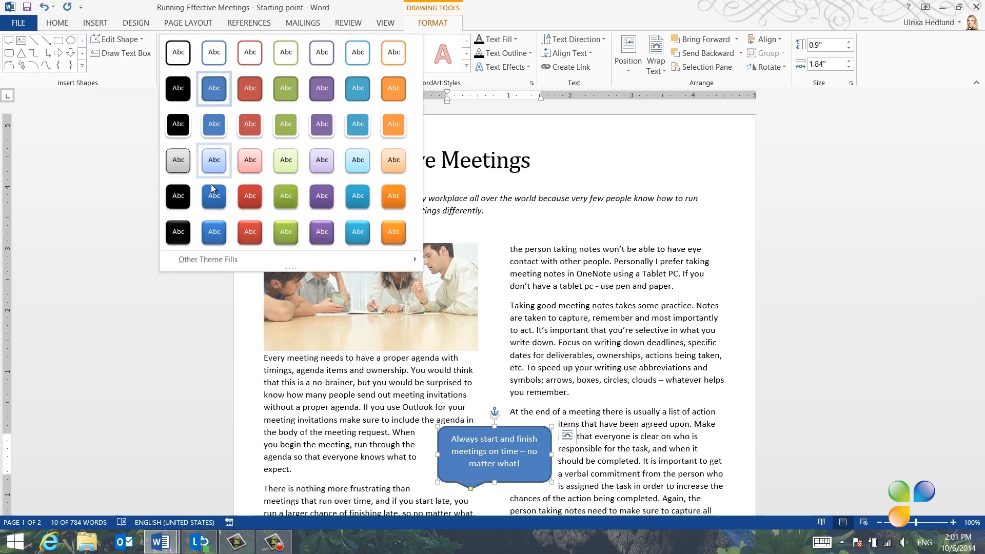
{"action": "left_click", "coordinate": [211, 200]}
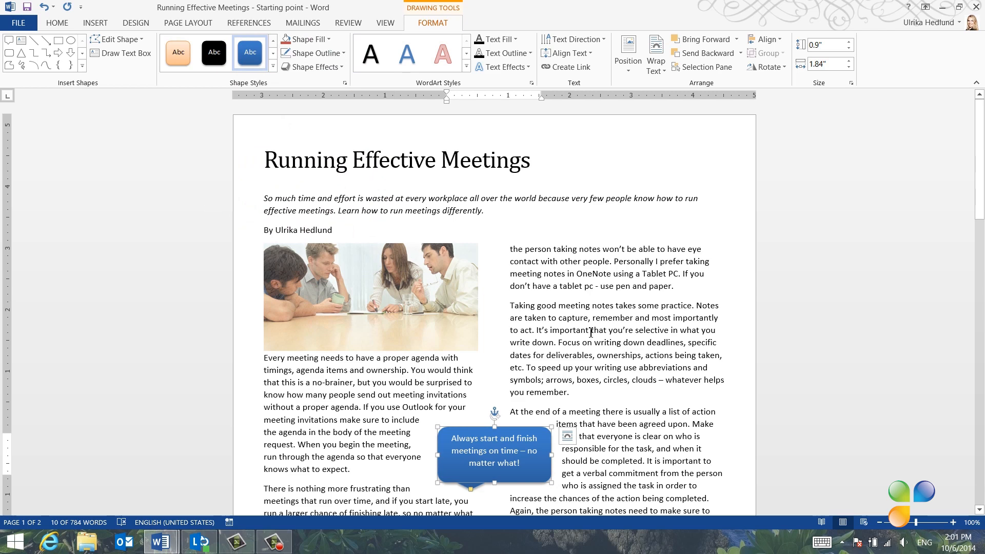
Copy the callout to page 2 and place the copy at the inner edge of the first column, beside the "Time is money" paragraph
{"action": "scroll", "coordinate": [591, 333], "scroll_direction": "down", "scroll_amount": 5}
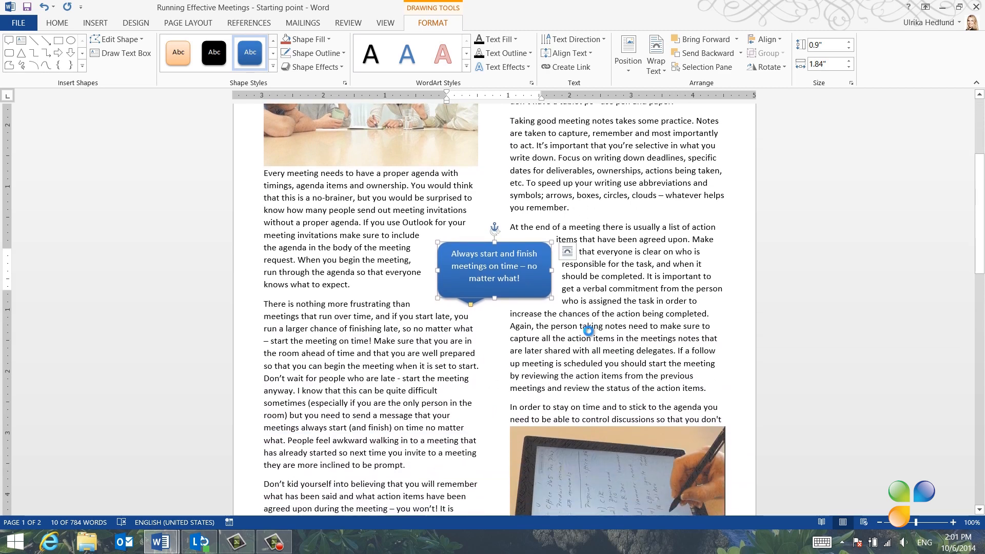
{"action": "key", "text": "ctrl+c"}
{"action": "scroll", "coordinate": [584, 333], "scroll_direction": "down", "scroll_amount": 10}
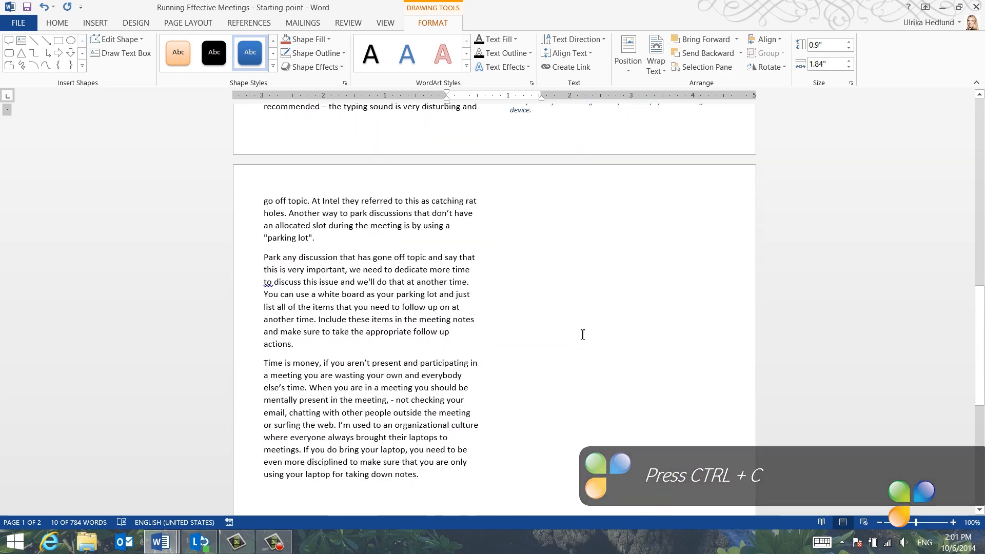
{"action": "scroll", "coordinate": [583, 334], "scroll_direction": "down", "scroll_amount": 1}
{"action": "left_click", "coordinate": [495, 300]}
{"action": "key", "text": "ctrl+v"}
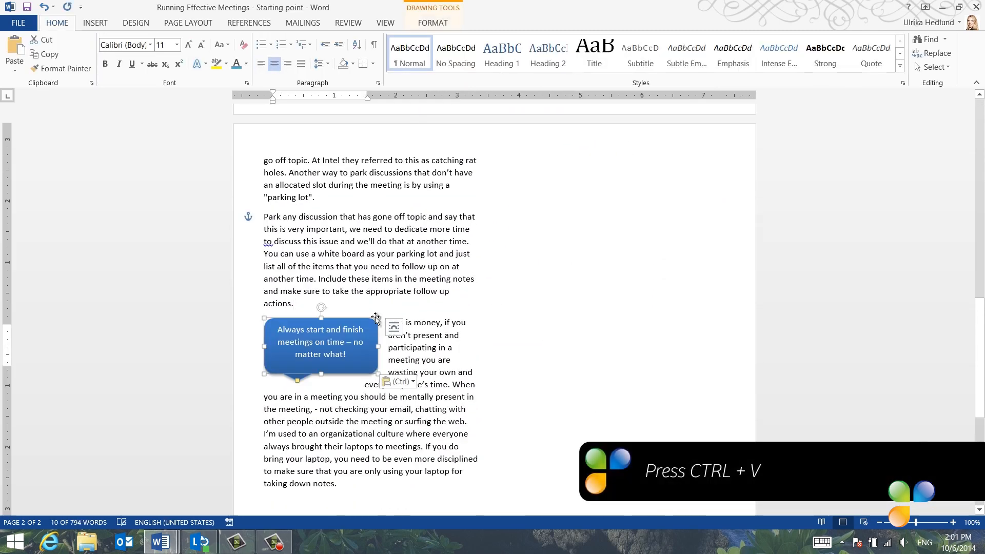
{"action": "left_click_drag", "start_coordinate": [376, 317], "coordinate": [533, 296]}
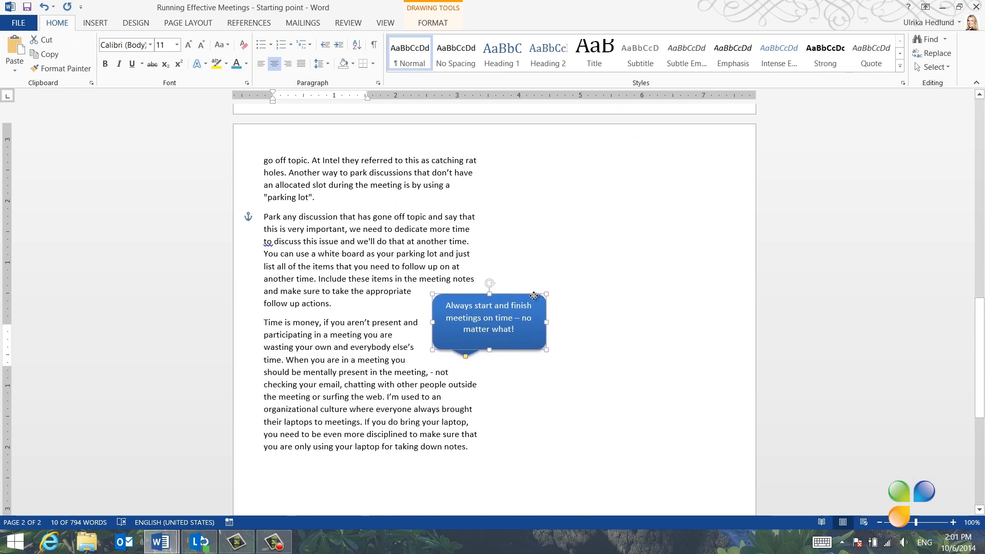
Replace the text inside the page 2 callout with the text copied for it
{"action": "left_click_drag", "start_coordinate": [449, 307], "coordinate": [547, 340]}
{"action": "key", "text": "ctrl+v"}
Apply the Parallax theme to the document and switch its theme colors to Green
{"action": "scroll", "coordinate": [548, 341], "scroll_direction": "up", "scroll_amount": 15}
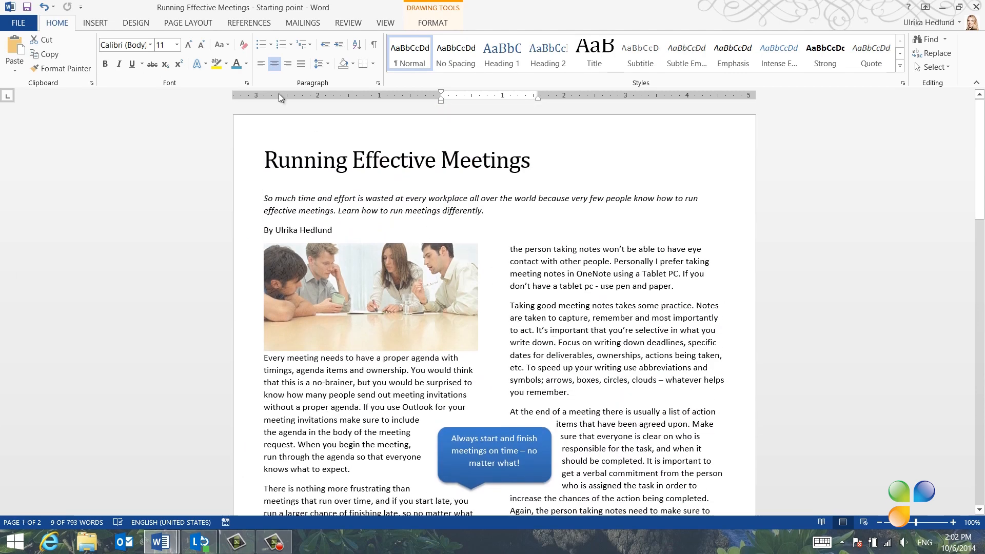
{"action": "left_click", "coordinate": [135, 23]}
{"action": "left_click", "coordinate": [19, 56]}
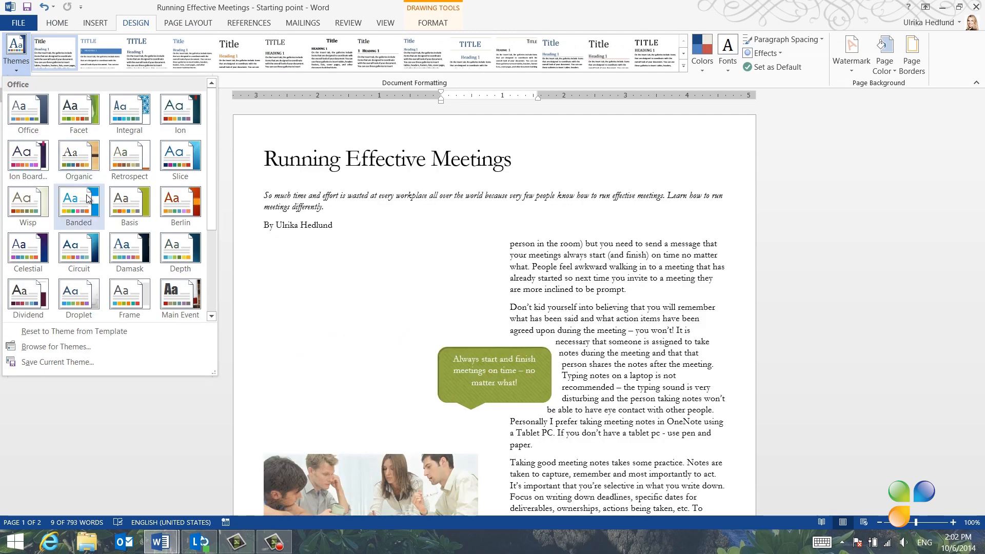
{"action": "left_click_drag", "start_coordinate": [211, 210], "coordinate": [219, 293]}
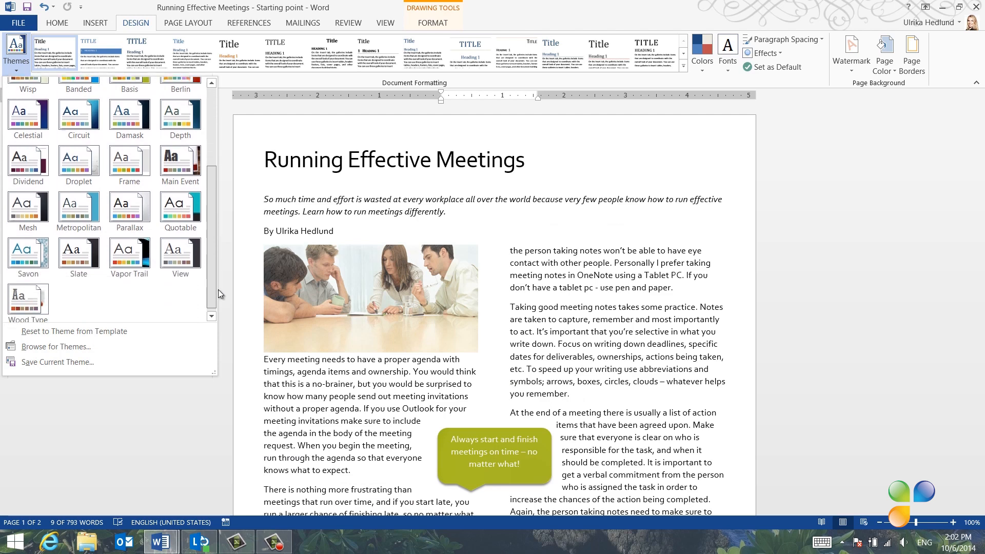
{"action": "left_click", "coordinate": [125, 211]}
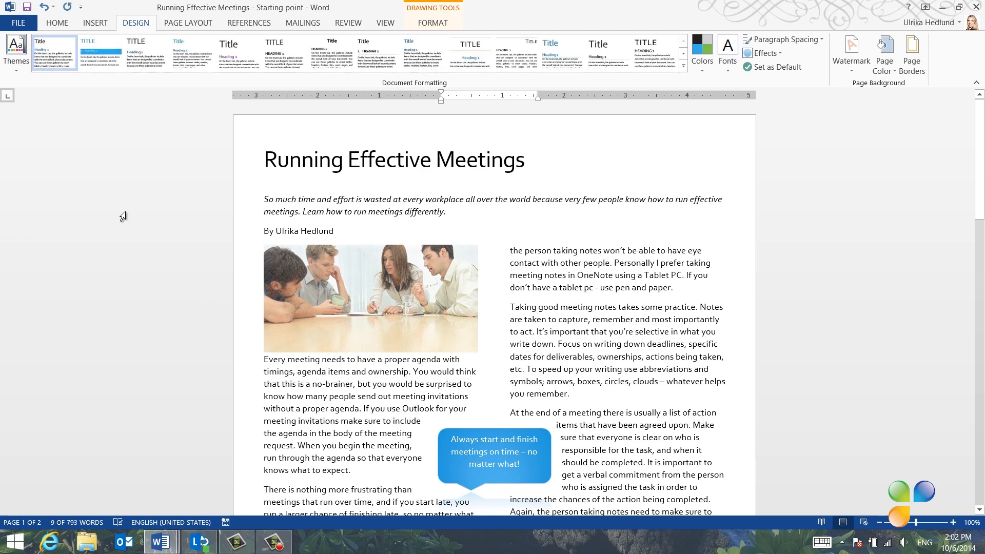
{"action": "left_click", "coordinate": [708, 70]}
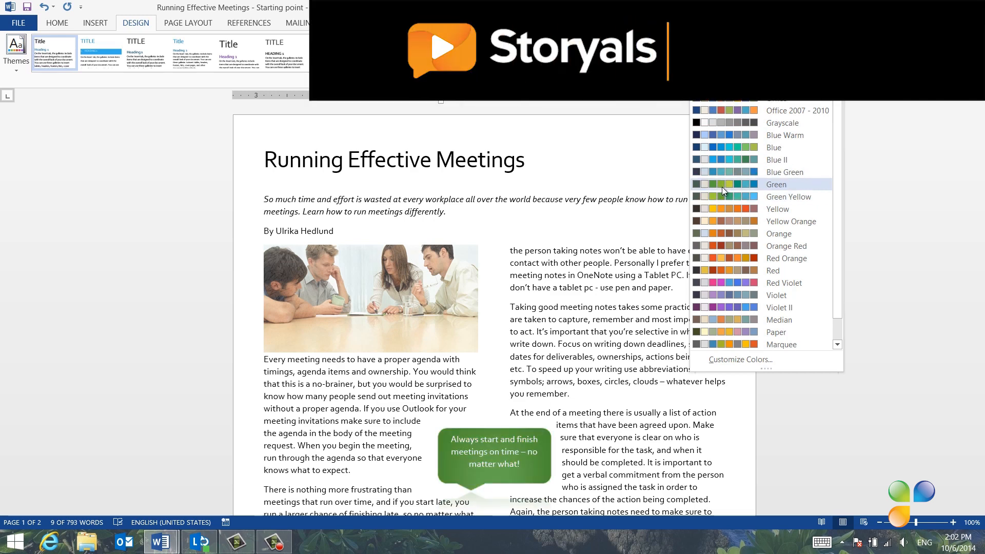
{"action": "left_click", "coordinate": [722, 186]}
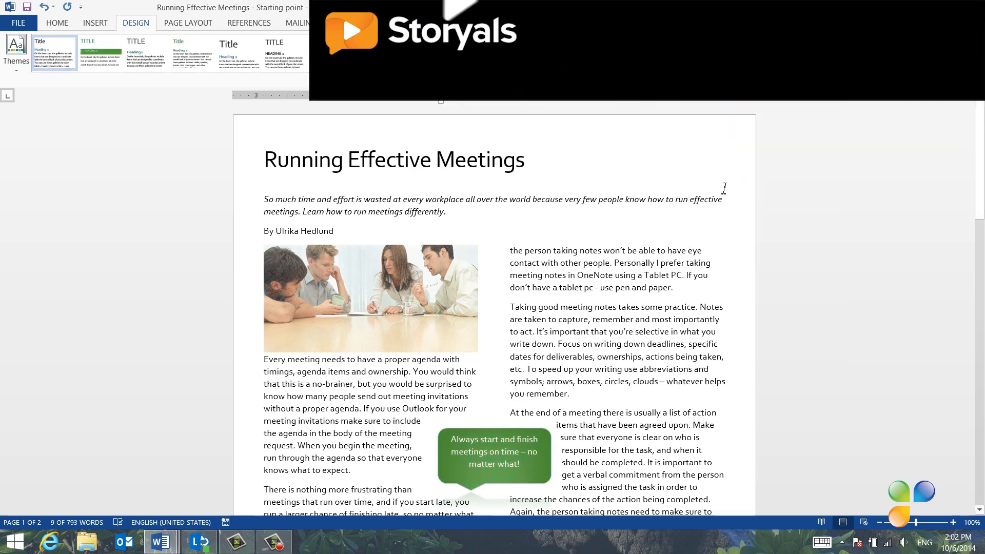
Create a custom theme color set named "Dark Green" with Accent 1 set to its darkest green shade
{"action": "left_click", "coordinate": [703, 53]}
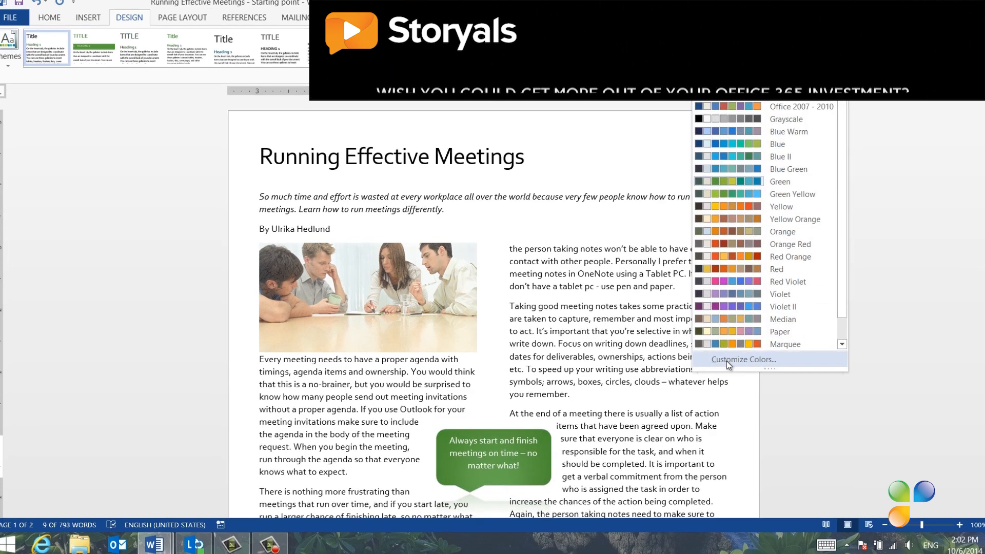
{"action": "left_click", "coordinate": [726, 361]}
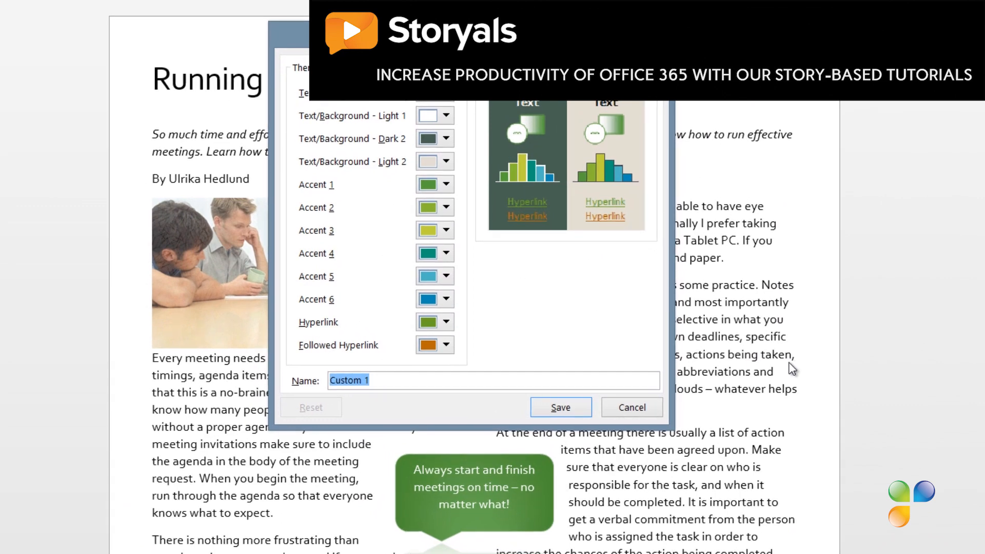
{"action": "left_click", "coordinate": [439, 191]}
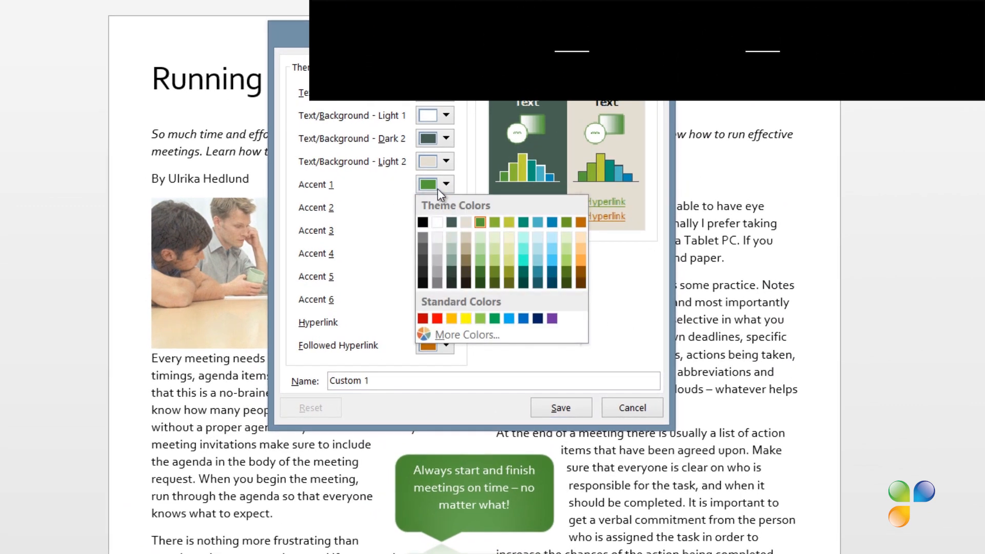
{"action": "left_click", "coordinate": [480, 283]}
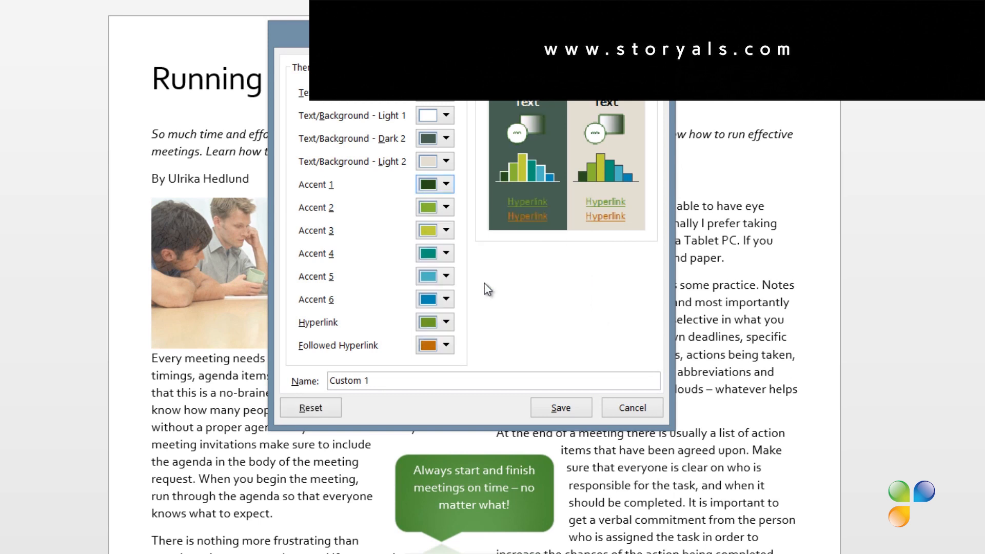
{"action": "left_click_drag", "start_coordinate": [374, 381], "coordinate": [311, 386]}
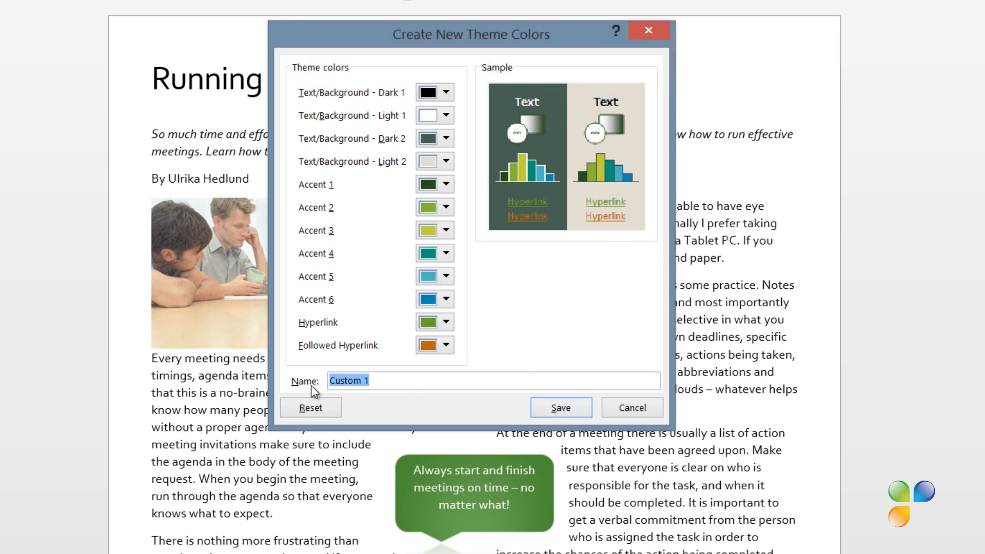
{"action": "type", "text": "Dark Green"}
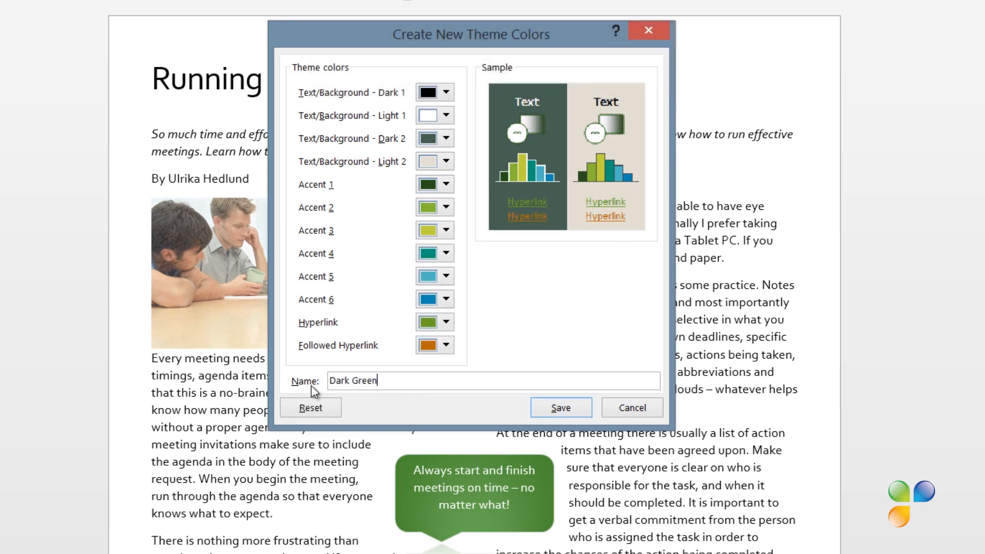
{"action": "key", "text": "Return"}
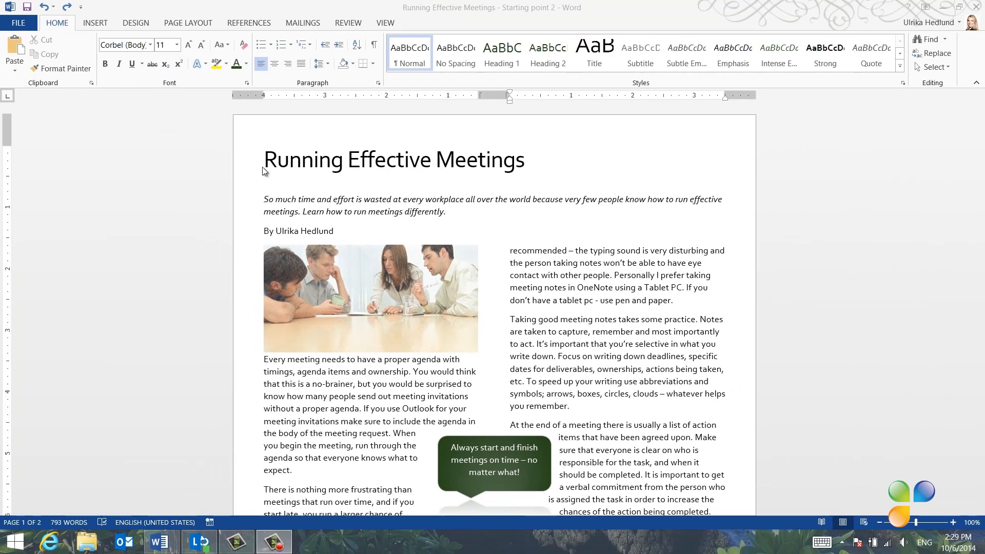
Set the "Running Effective Meetings" title's font to Adobe Hebrew and its size to 48
{"action": "left_click", "coordinate": [241, 164]}
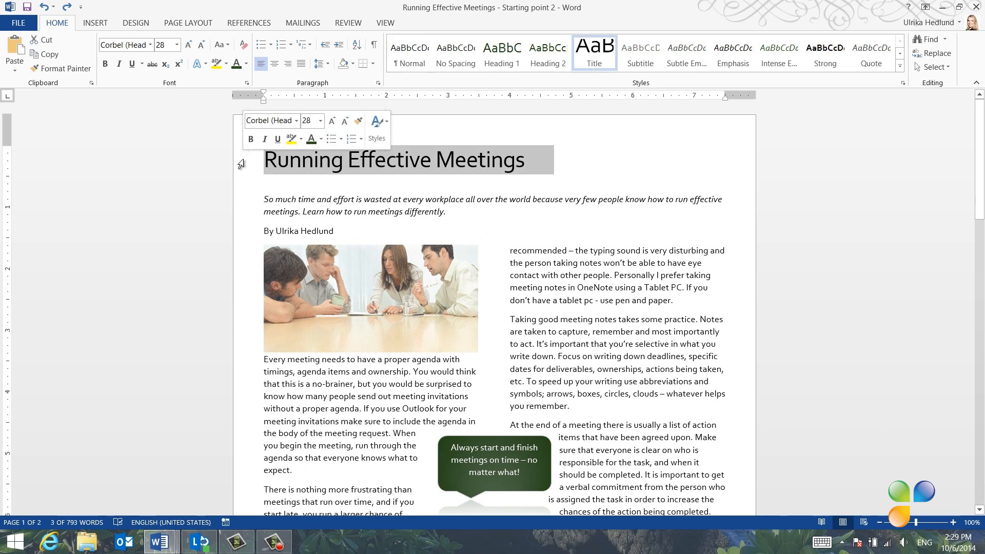
{"action": "left_click", "coordinate": [150, 45]}
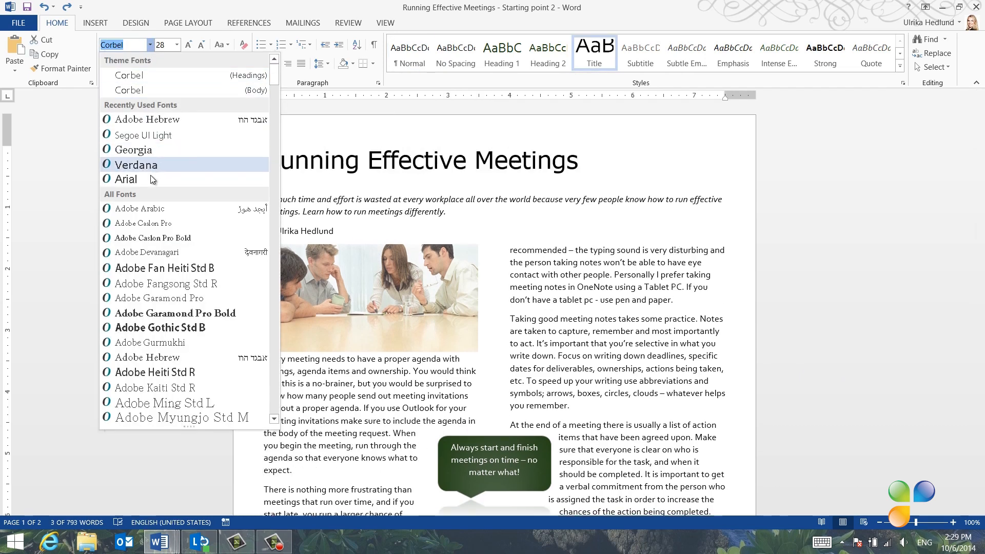
{"action": "left_click", "coordinate": [176, 357]}
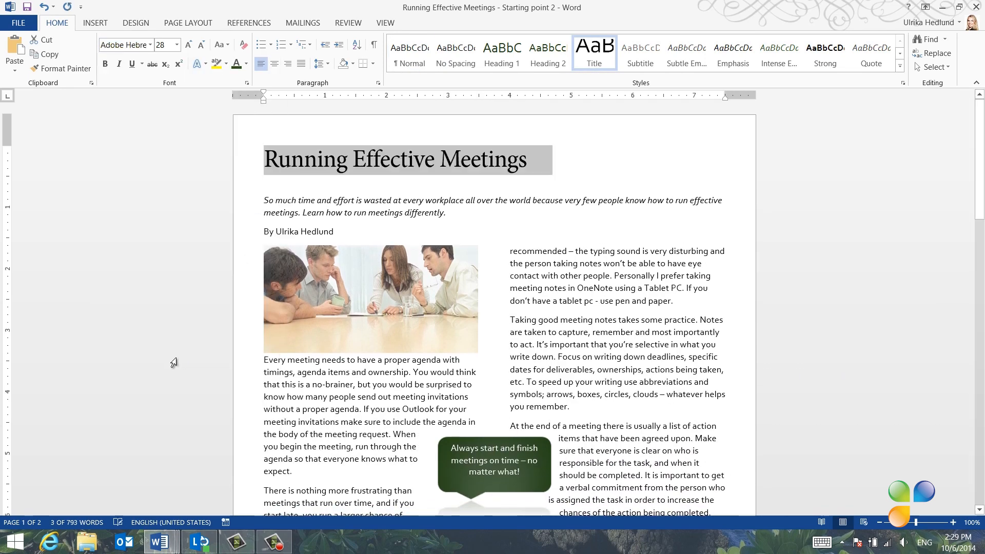
{"action": "left_click", "coordinate": [188, 45]}
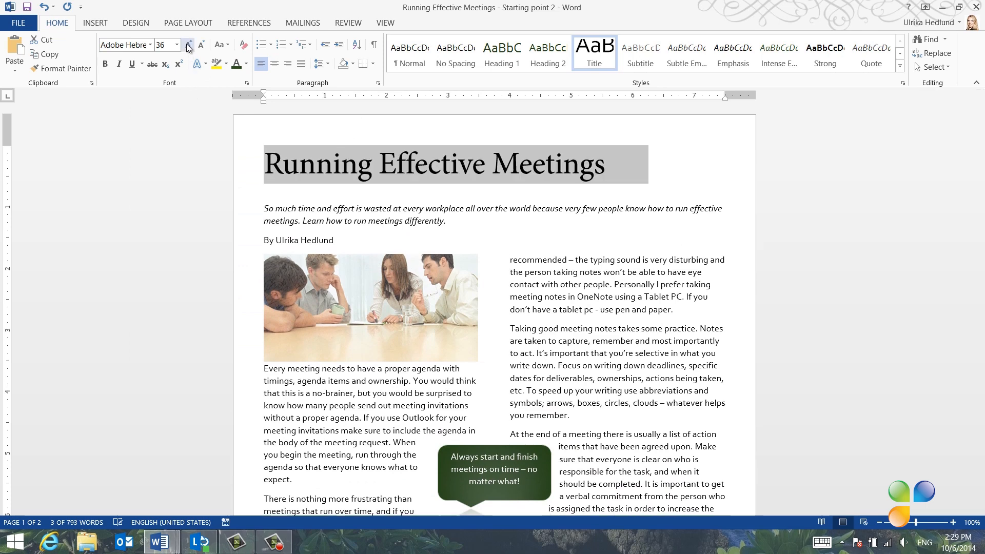
{"action": "left_click", "coordinate": [188, 45]}
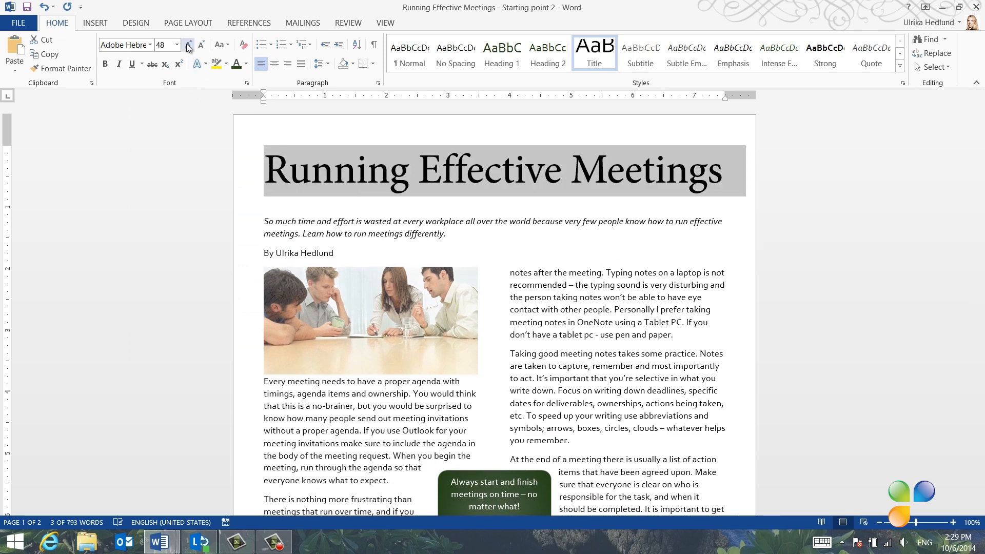
Color the title with the dark green Accent 1 theme color and update the Title style to match it
{"action": "left_click", "coordinate": [246, 64]}
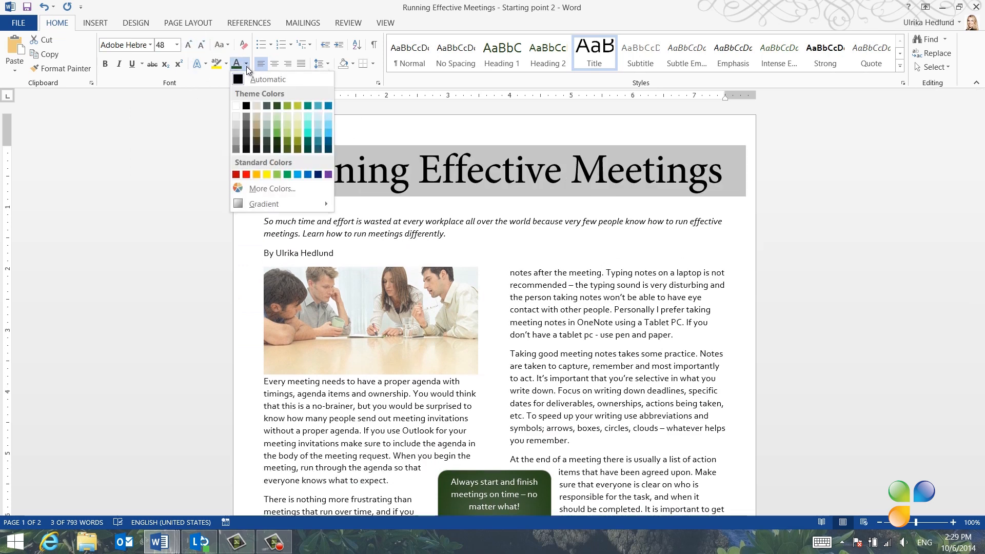
{"action": "left_click", "coordinate": [277, 106]}
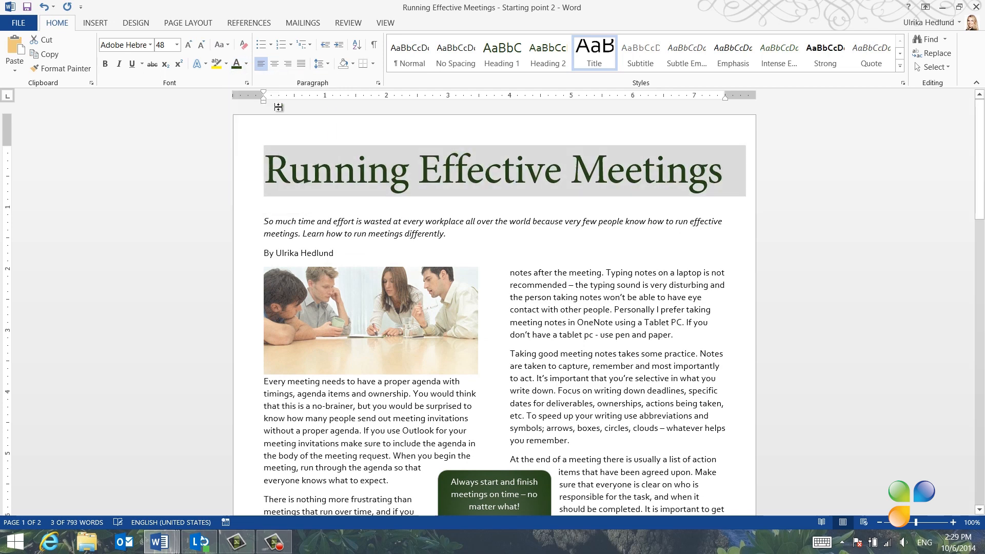
{"action": "right_click", "coordinate": [601, 56]}
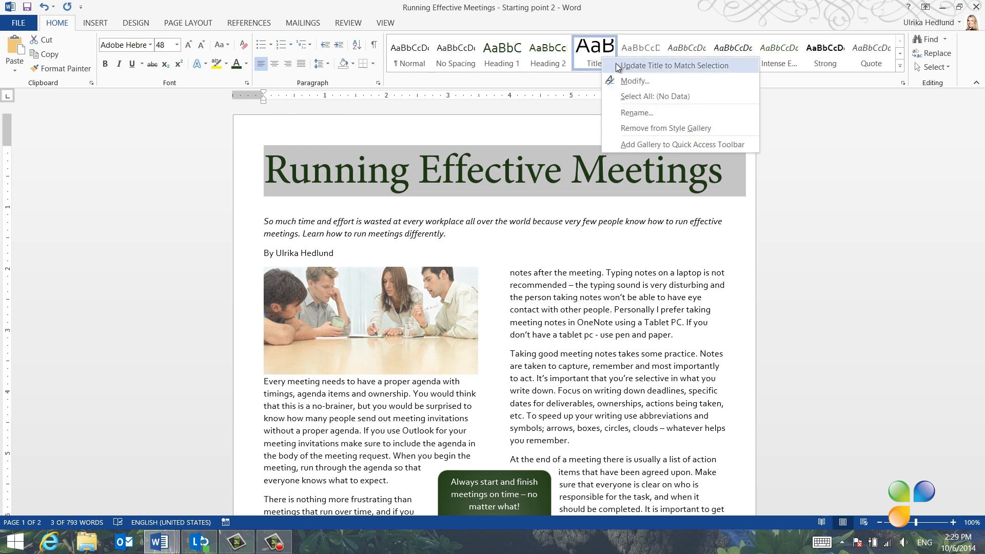
{"action": "left_click", "coordinate": [617, 68]}
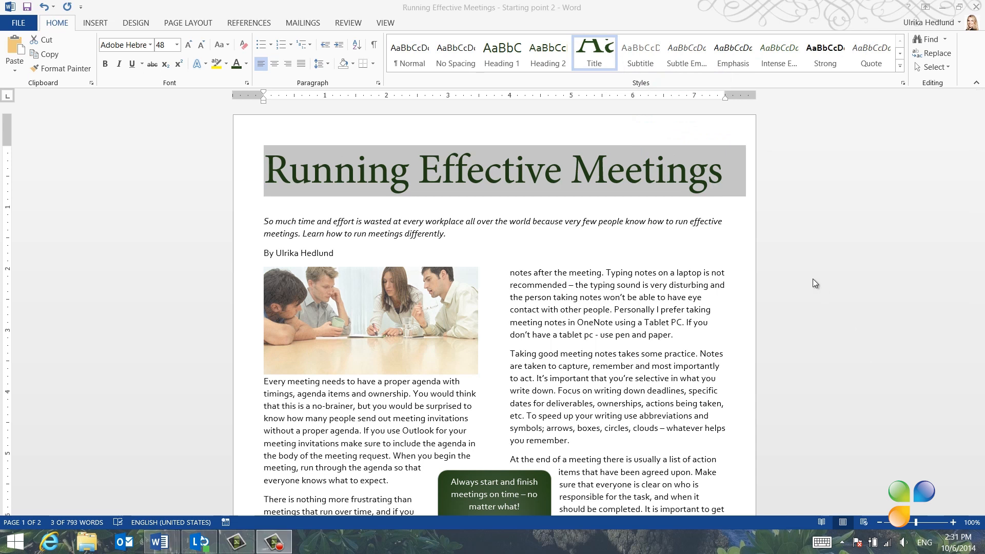
{"action": "left_click", "coordinate": [779, 228]}
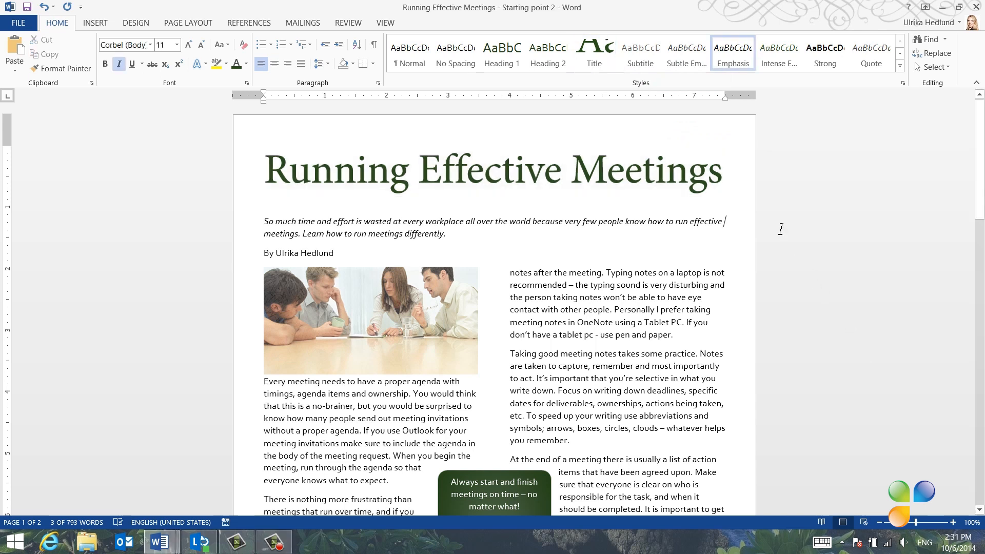
Insert a paragraph break before "Every meeting needs to have a proper agenda" to add space below the meeting photo
{"action": "left_click", "coordinate": [264, 381]}
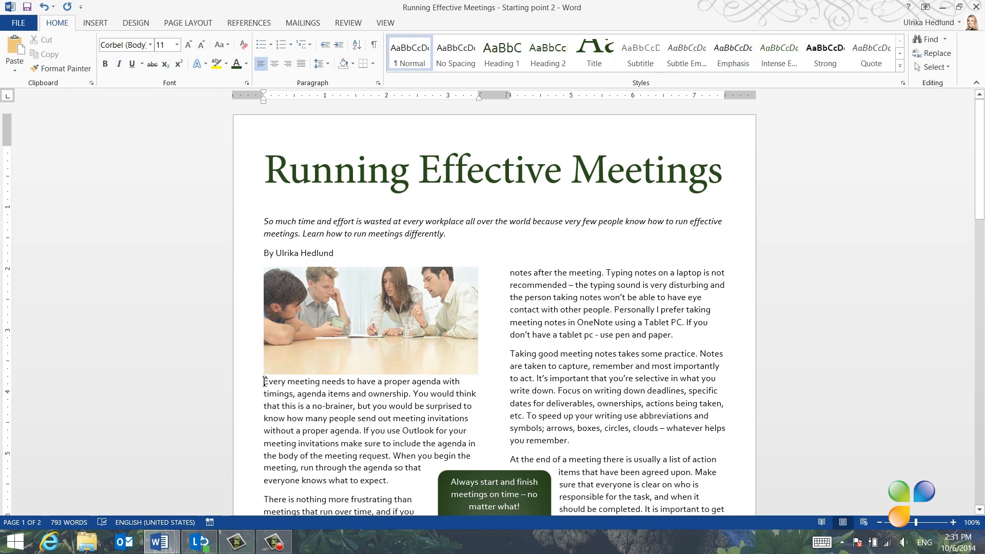
{"action": "key", "text": "Return"}
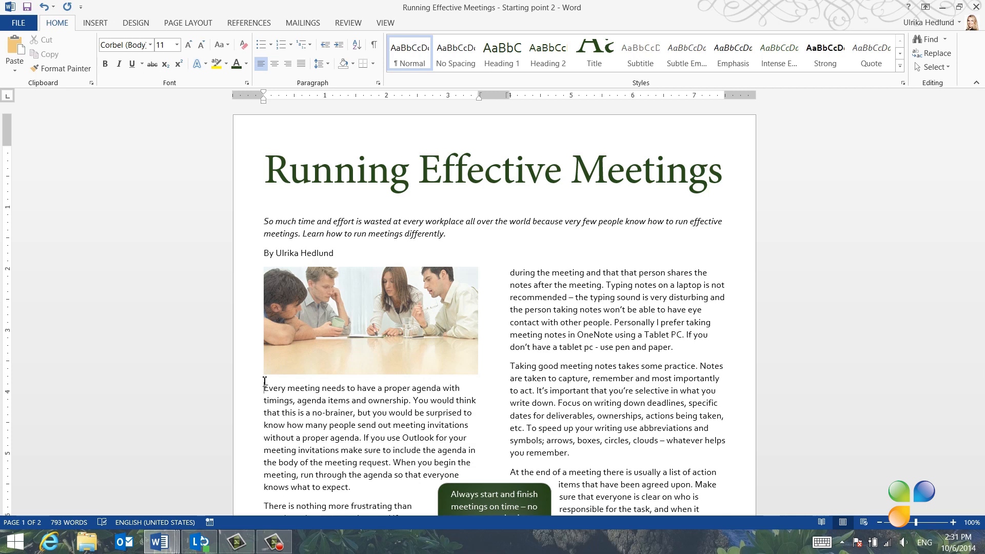
Add a Dropped drop cap to the paragraph beginning "Every meeting needs to have a proper agenda"
{"action": "left_click", "coordinate": [95, 23]}
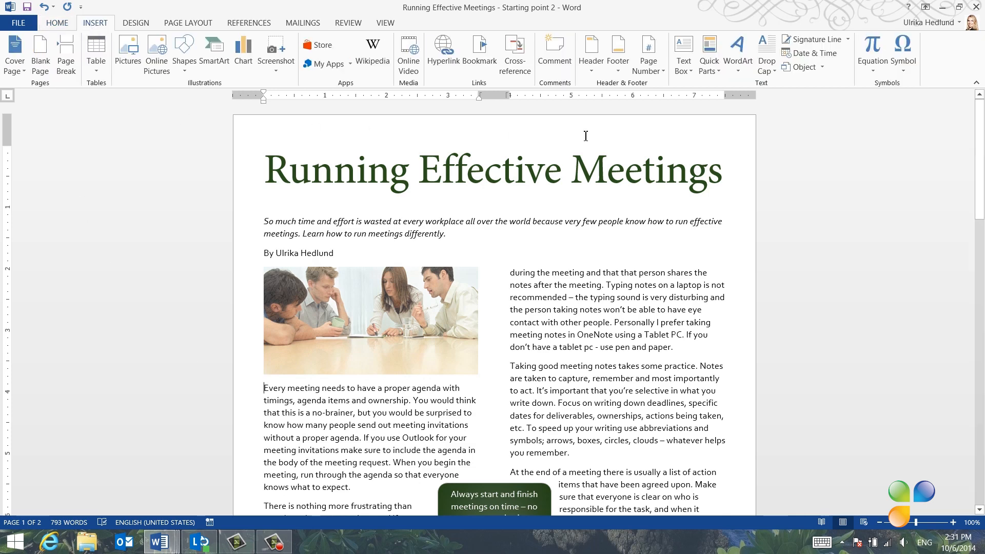
{"action": "left_click", "coordinate": [774, 56]}
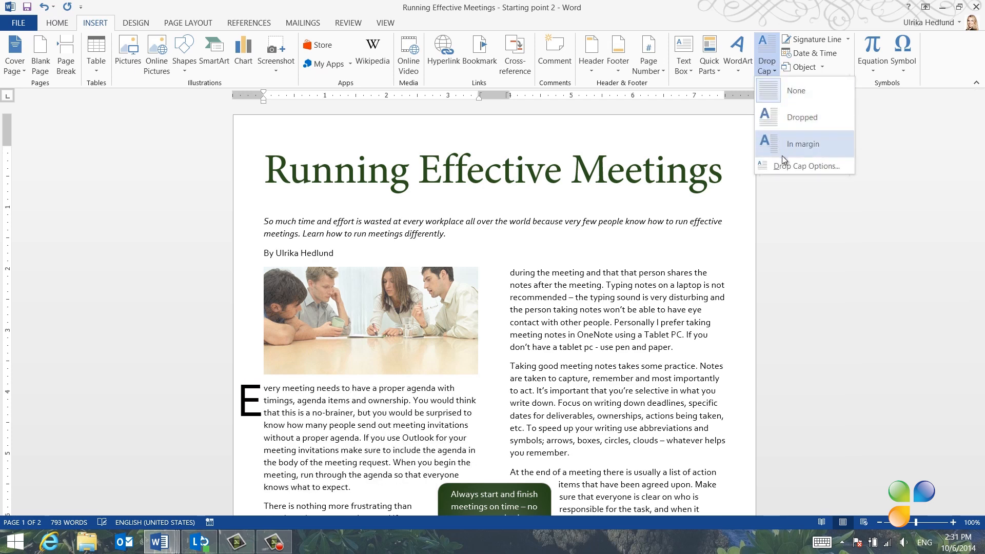
{"action": "left_click", "coordinate": [783, 118]}
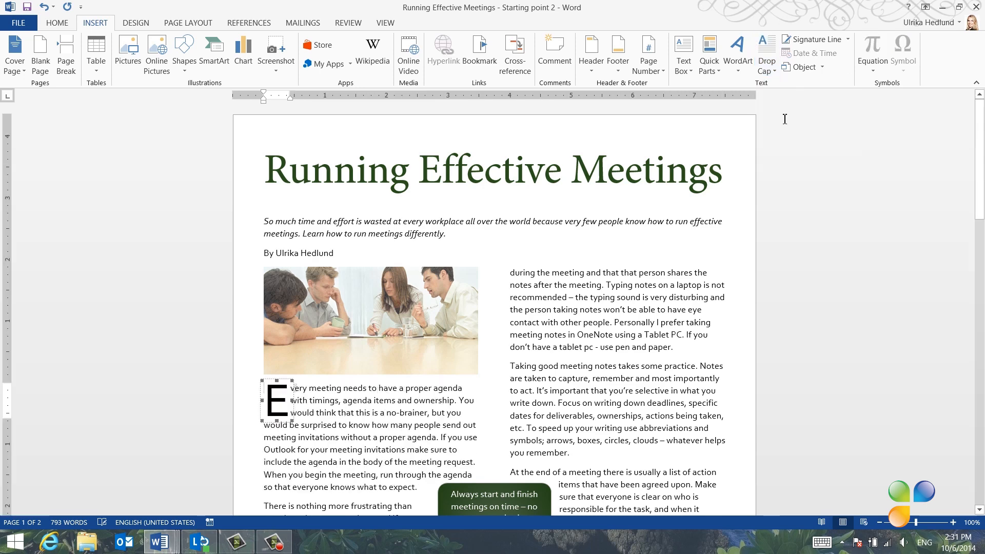
Set the drop cap "E" in Adobe Hebrew and color it with the dark green Accent 1 theme color
{"action": "double_click", "coordinate": [281, 404]}
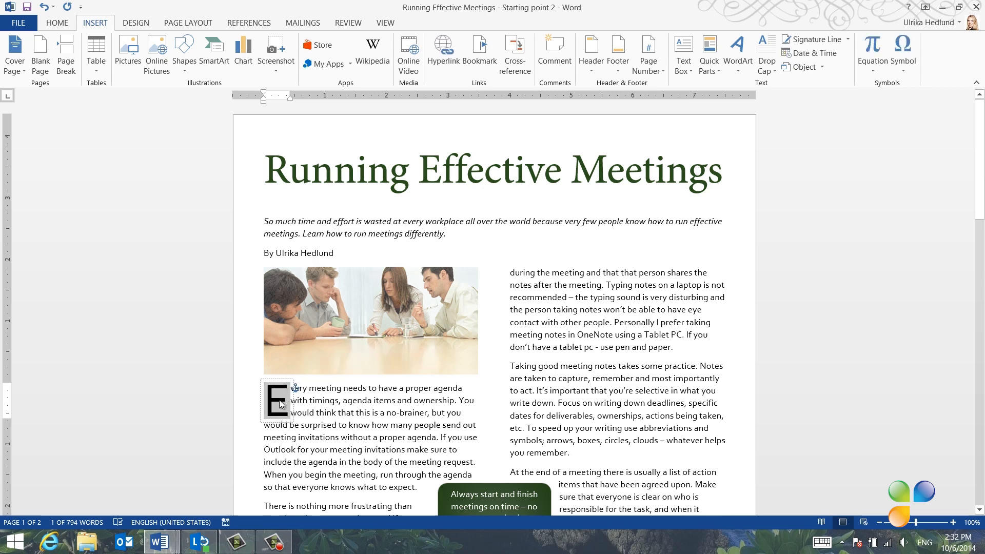
{"action": "left_click", "coordinate": [62, 26]}
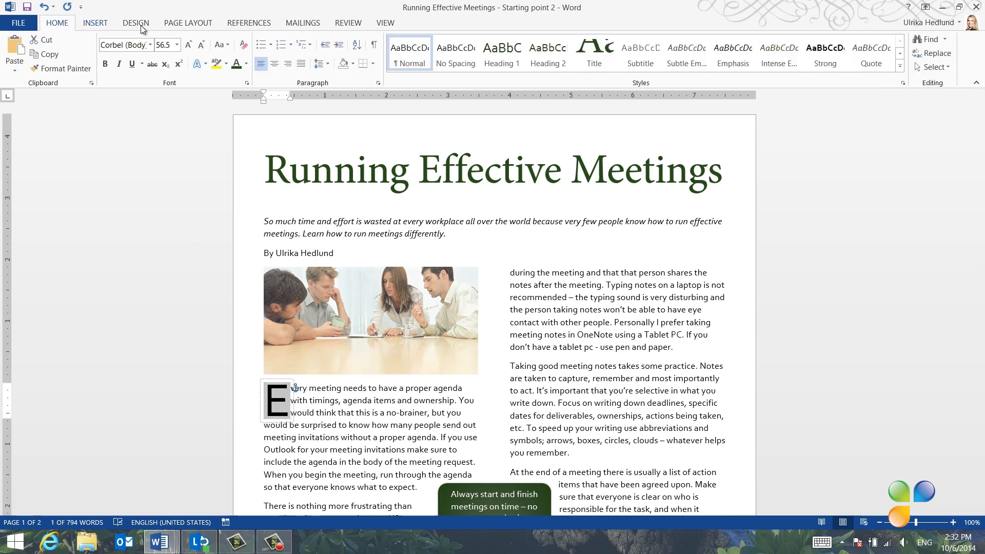
{"action": "left_click", "coordinate": [151, 45]}
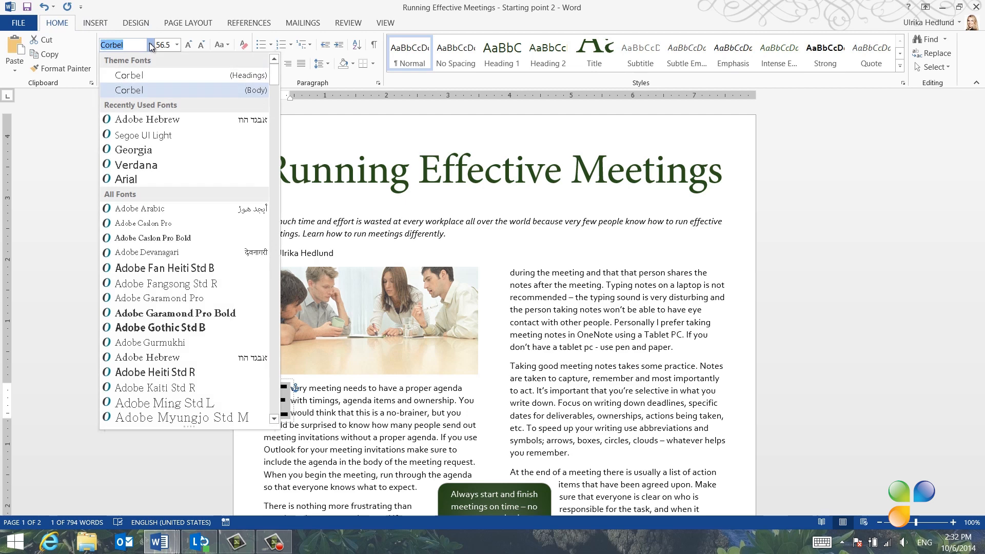
{"action": "left_click", "coordinate": [154, 123]}
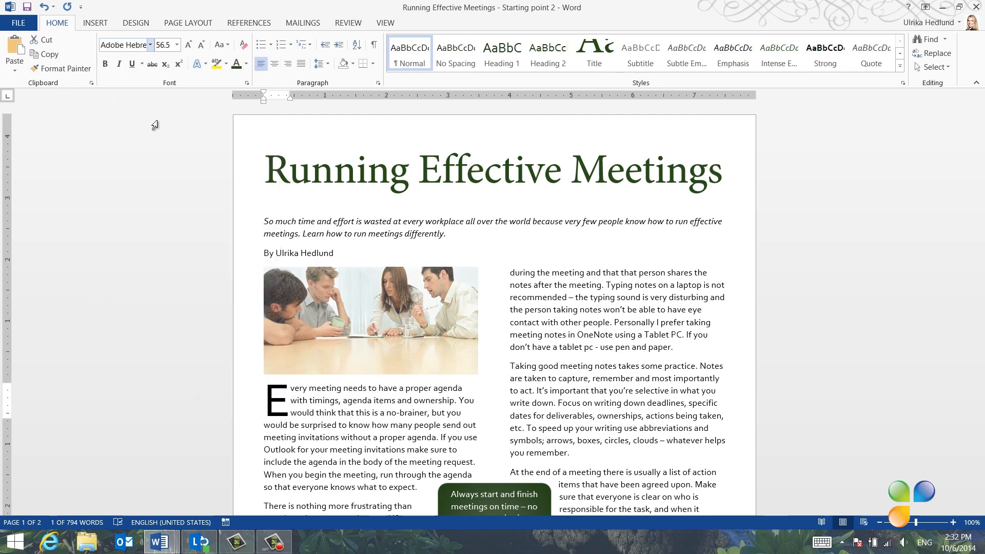
{"action": "left_click", "coordinate": [246, 67]}
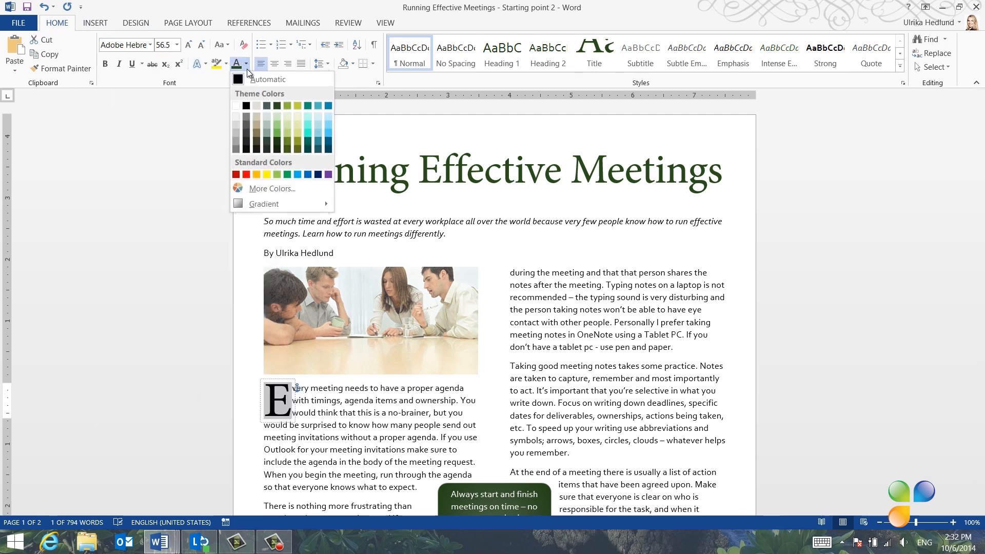
{"action": "left_click", "coordinate": [274, 108]}
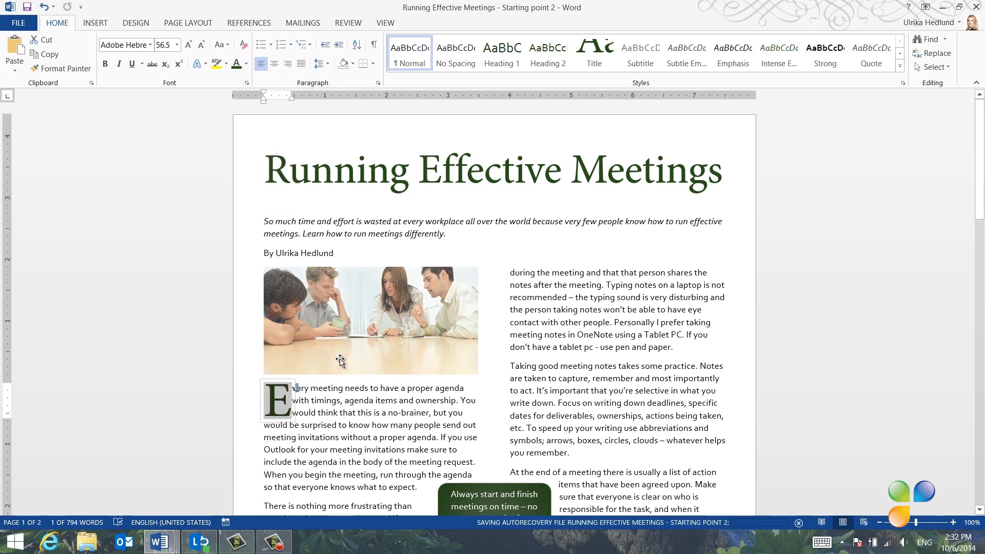
{"action": "left_click", "coordinate": [331, 400]}
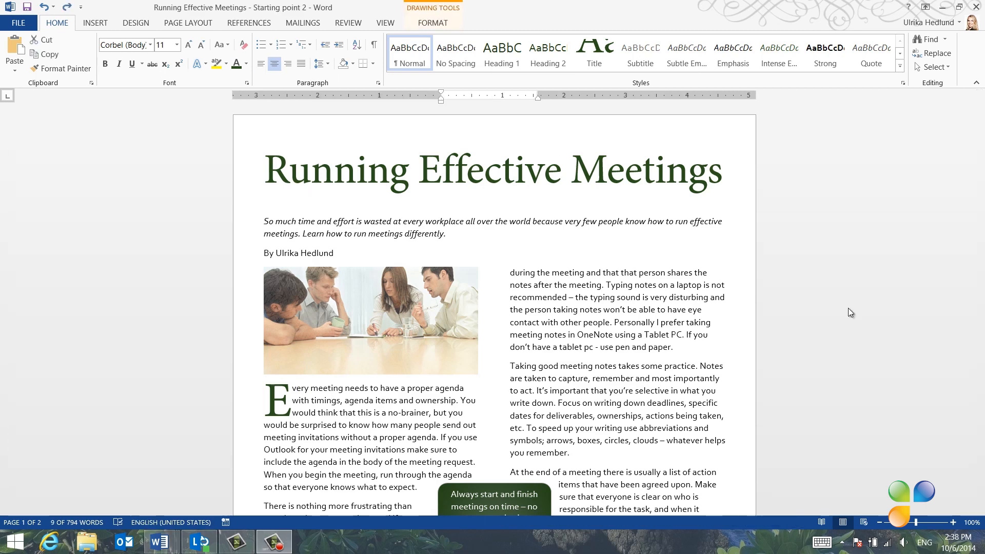
Move the "Use a parking lot for discussions that are off-topic" callout on page 2 up beside the "In order to stay on time" paragraph
{"action": "scroll", "coordinate": [850, 309], "scroll_direction": "down", "scroll_amount": 18}
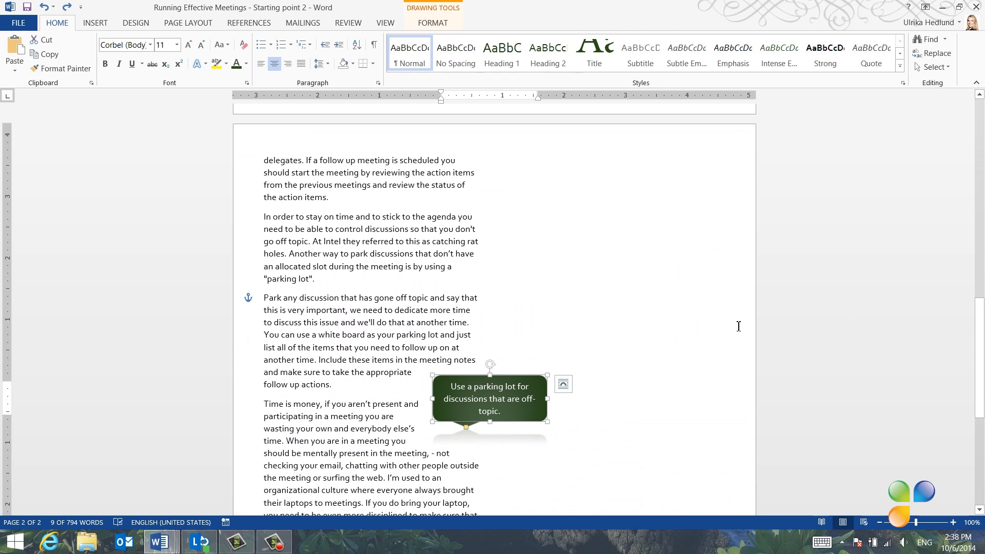
{"action": "left_click_drag", "start_coordinate": [495, 337], "coordinate": [479, 214]}
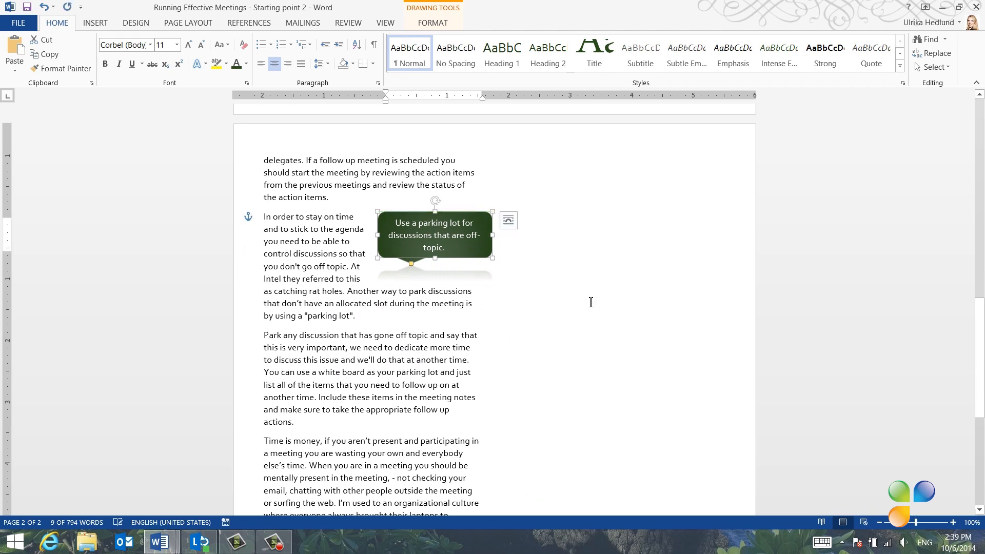
Insert a column break before "You can use a white board as your parking lot" on page 2
{"action": "left_click", "coordinate": [350, 321]}
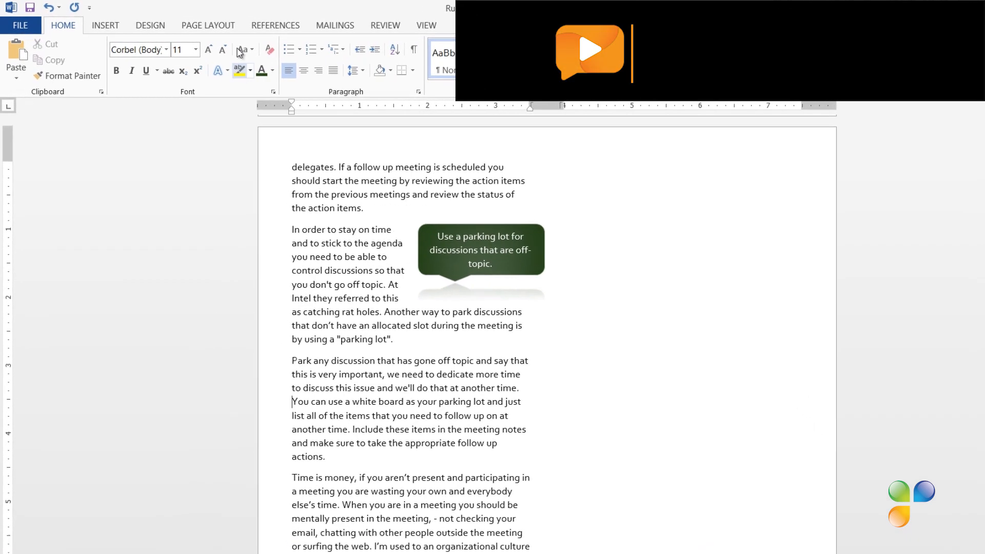
{"action": "left_click", "coordinate": [229, 29]}
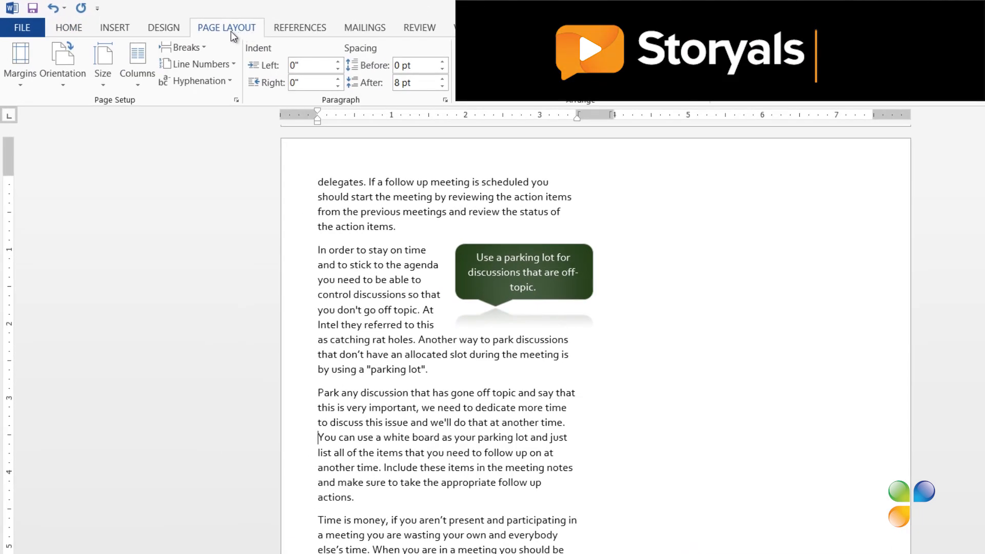
{"action": "left_click", "coordinate": [198, 46]}
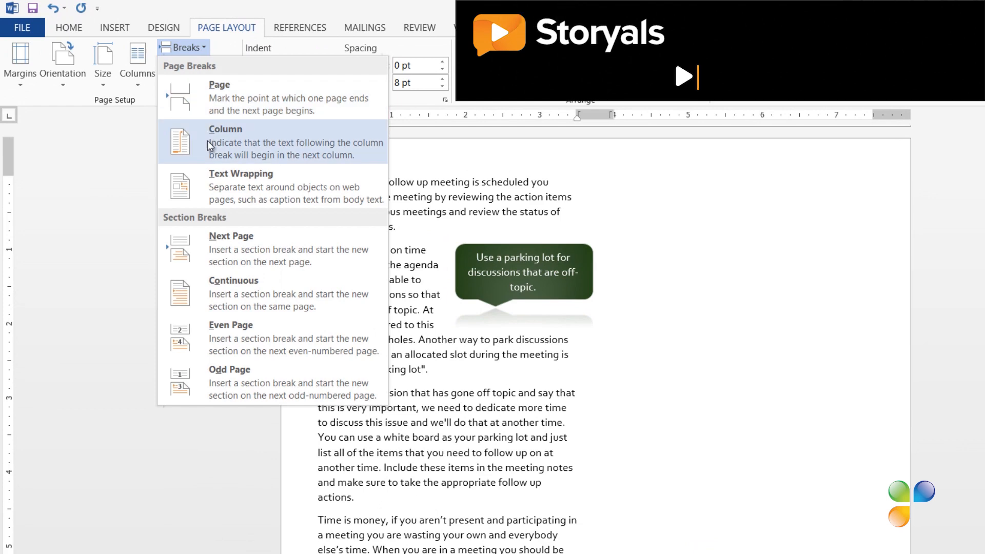
{"action": "left_click", "coordinate": [207, 142]}
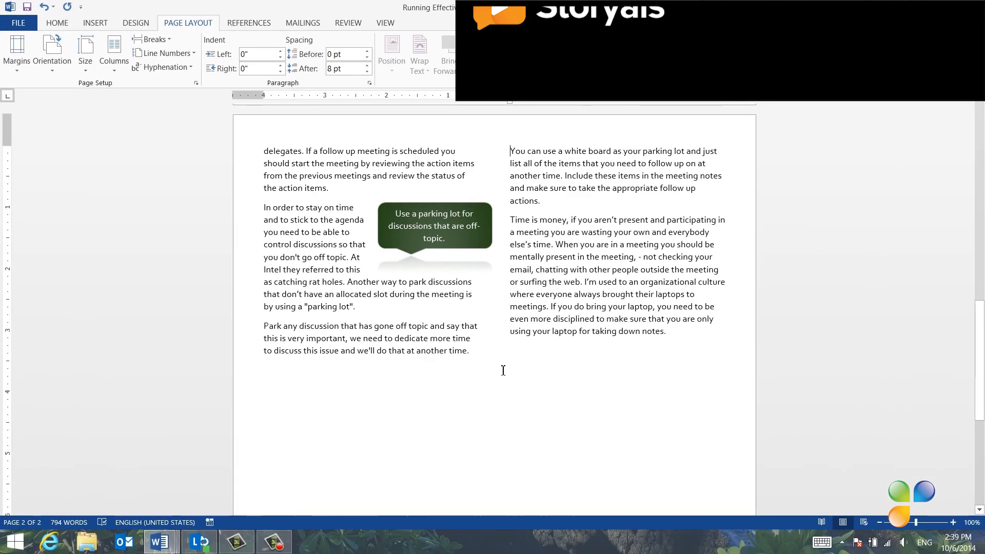
{"action": "scroll", "coordinate": [502, 371], "scroll_direction": "up", "scroll_amount": 3}
{"action": "scroll", "coordinate": [499, 374], "scroll_direction": "up", "scroll_amount": 12}
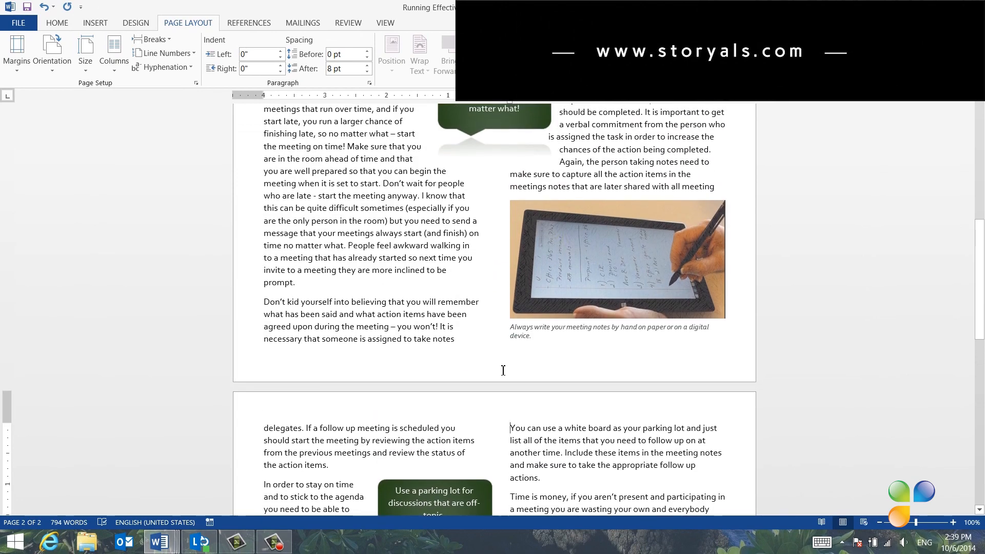